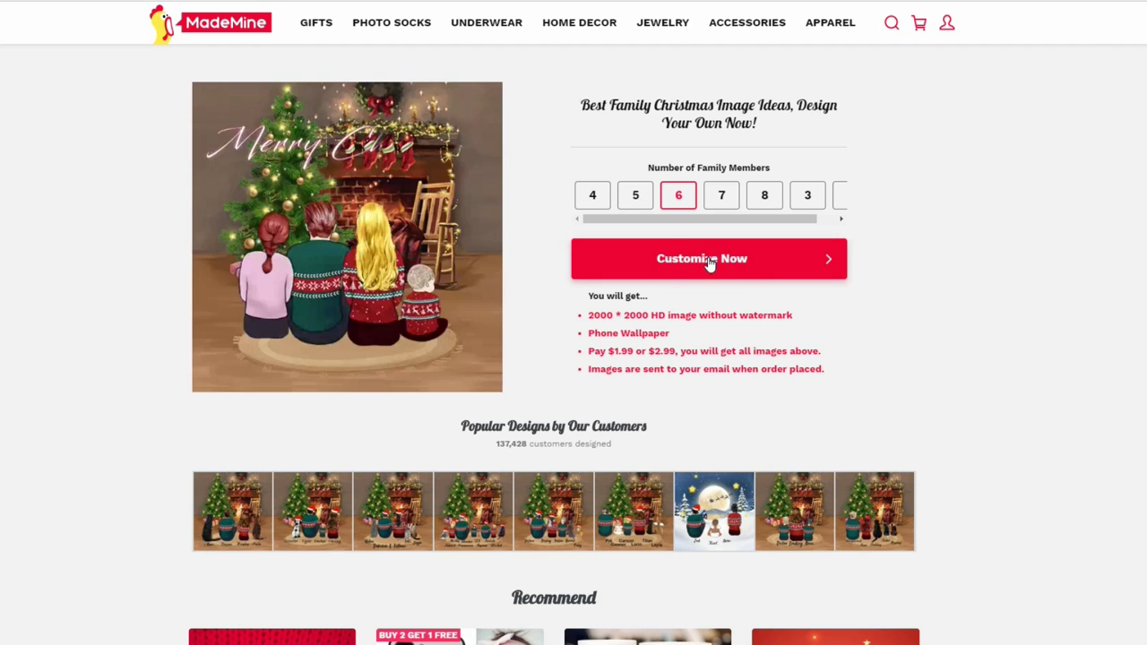
- Open the Design Your Image editor for a six-member family portrait
click(704, 260)
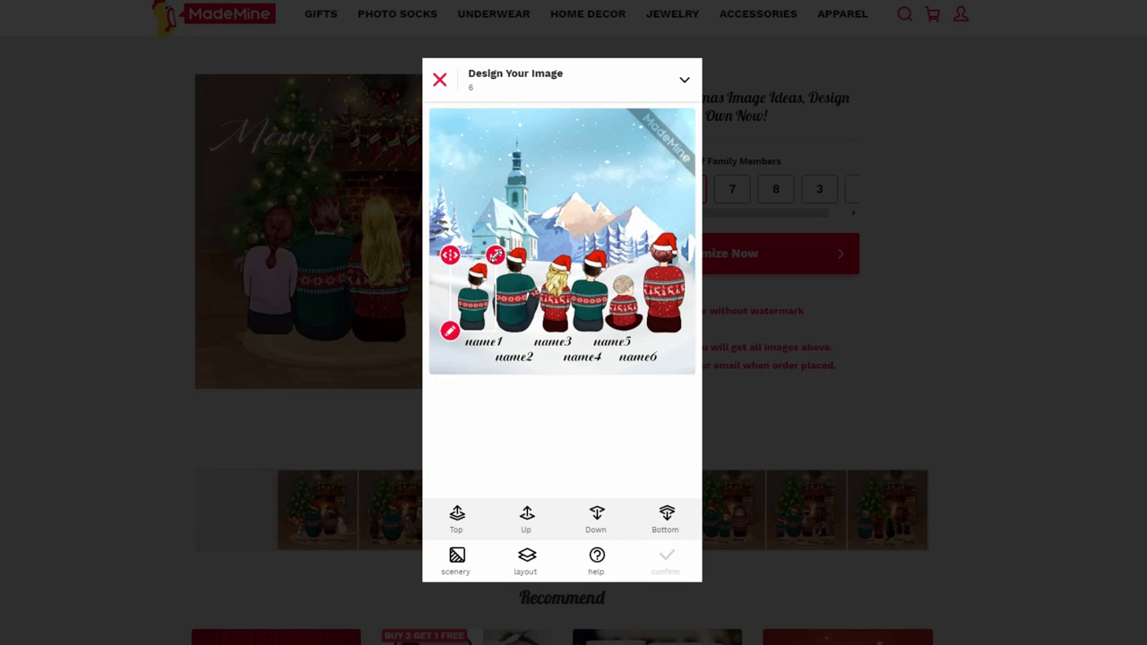
- Nudge the first figure left and change the background to the fireplace scene
drag(492, 257, 498, 250)
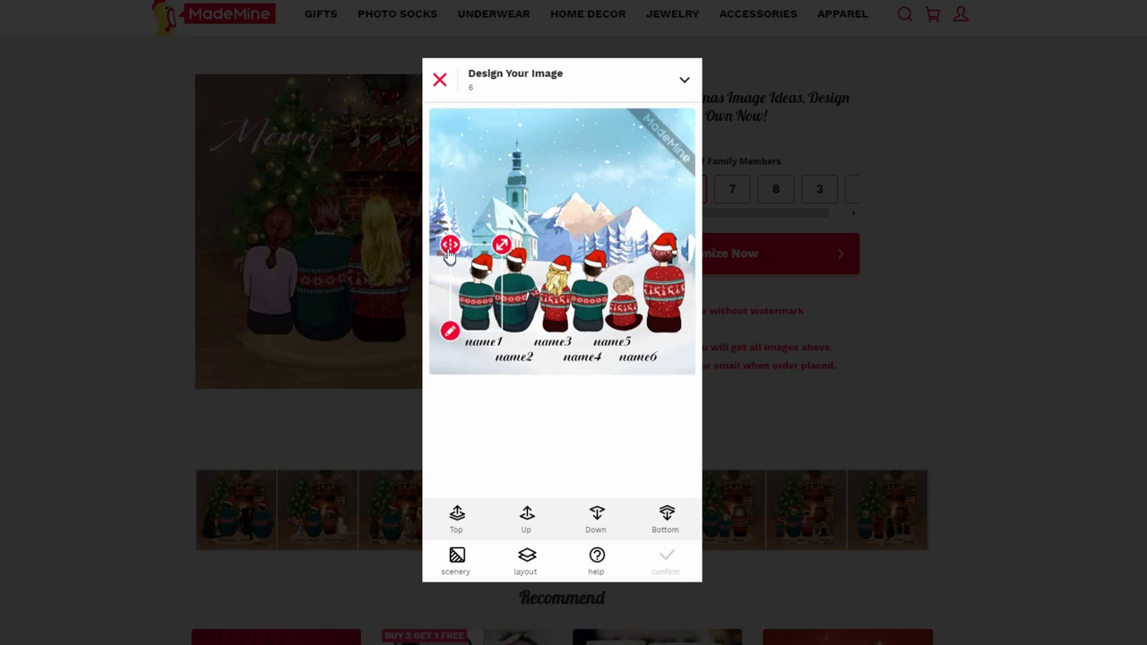
drag(449, 255, 451, 254)
click(456, 563)
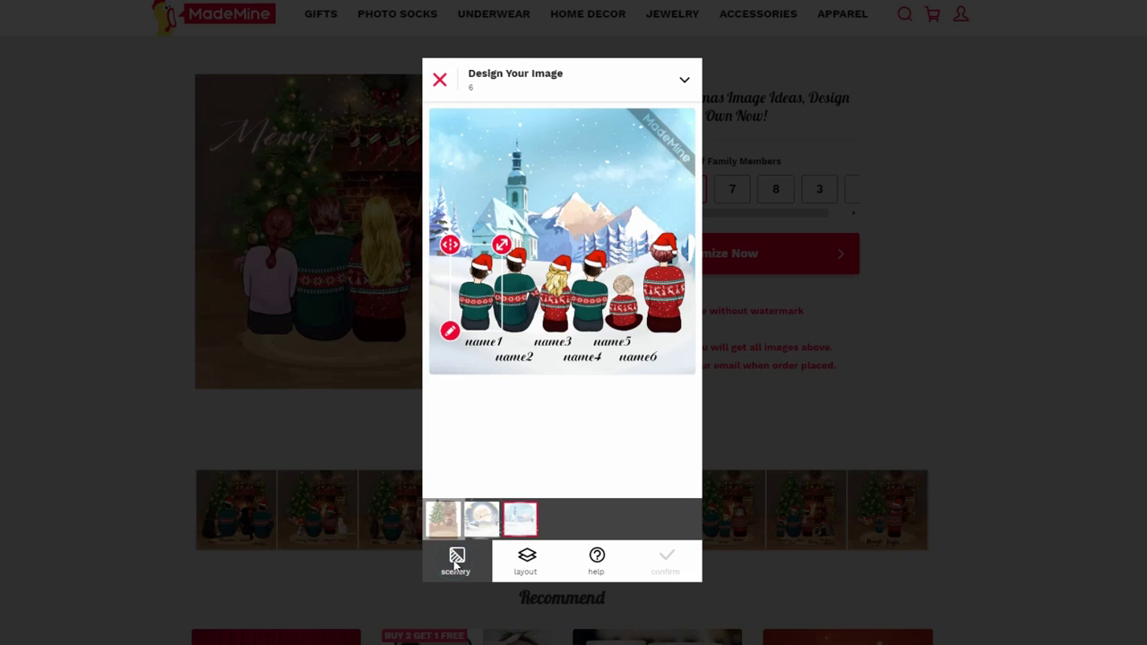
click(481, 520)
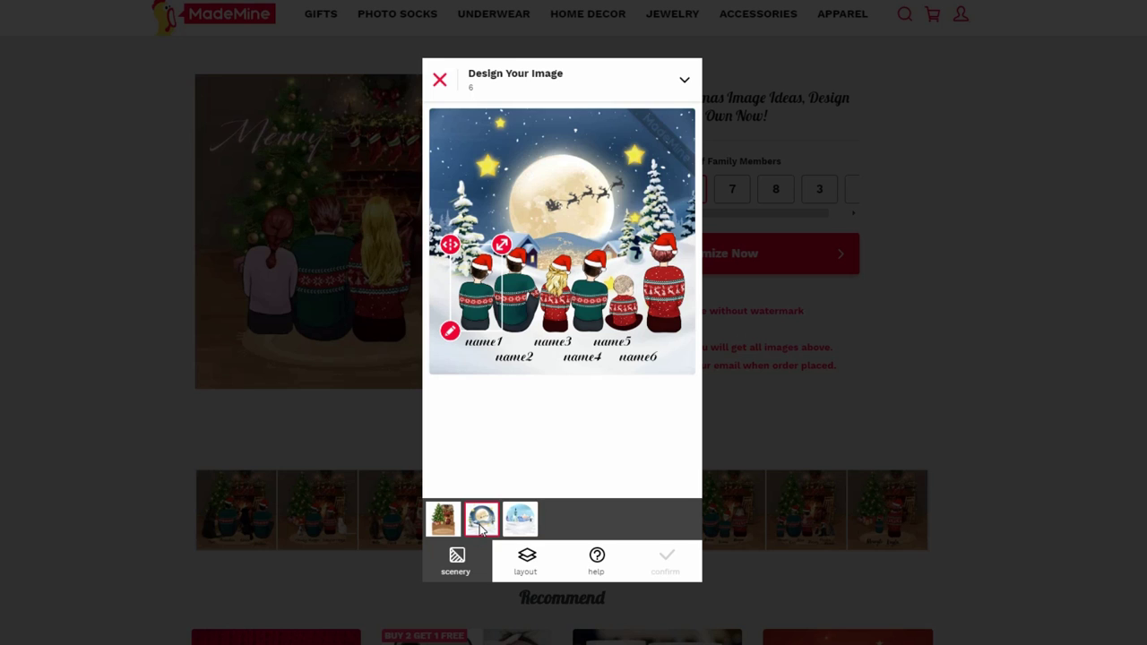
click(518, 520)
click(442, 518)
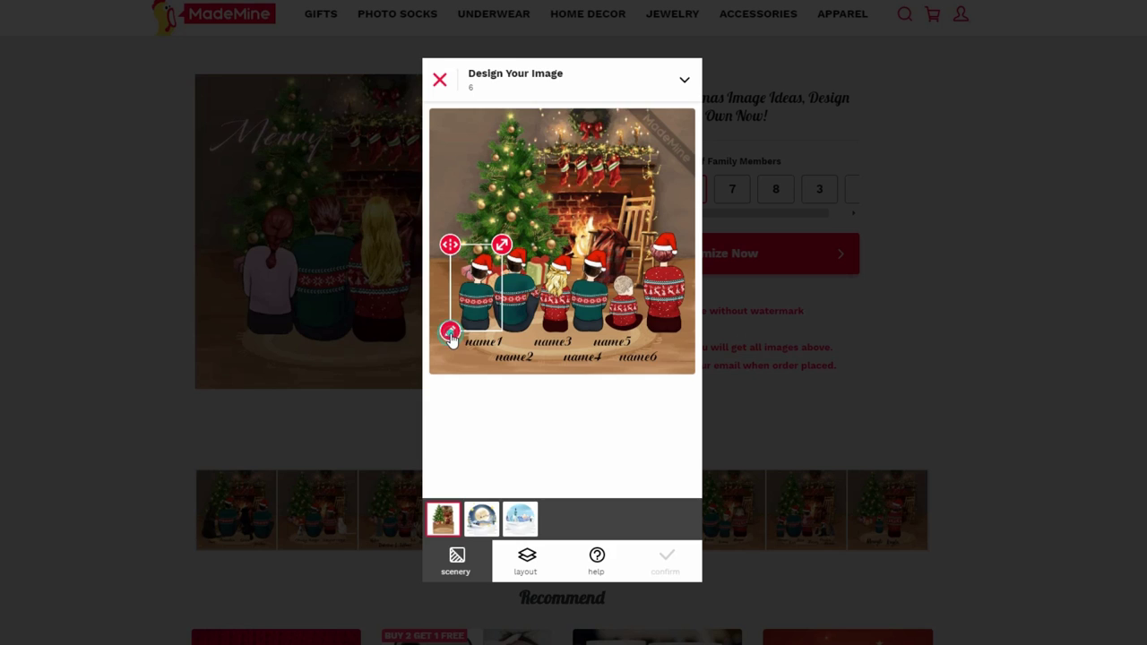
- Turn the first figure into a 19-BullTerrier dog, fourth coat variant, wearing a Santa hat
click(450, 335)
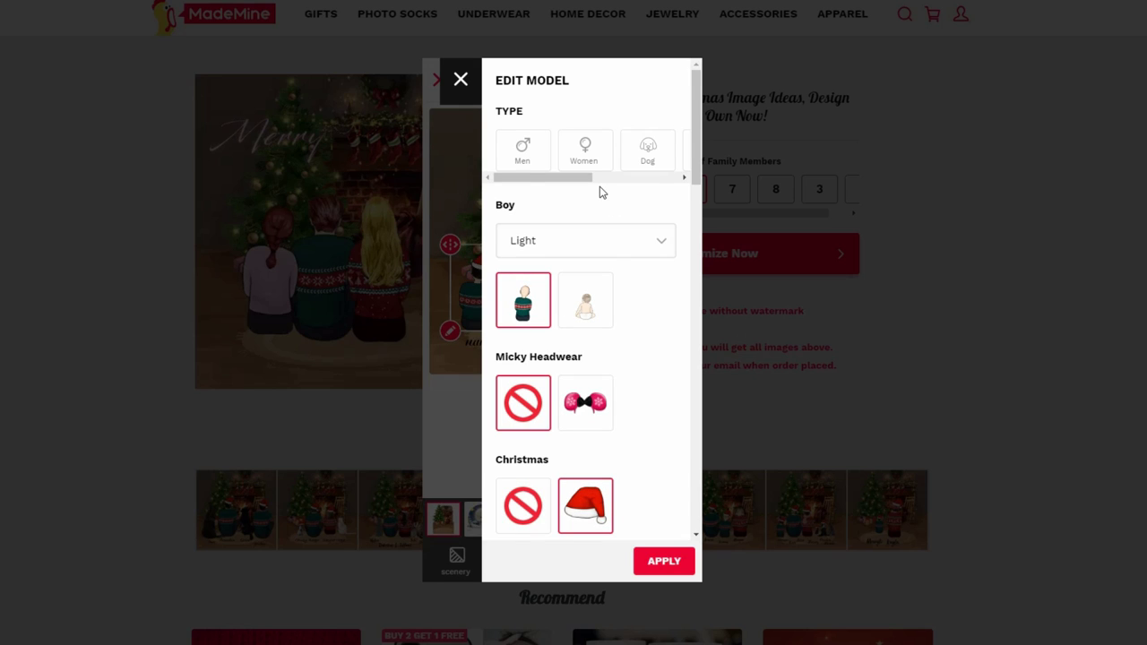
drag(578, 186, 607, 176)
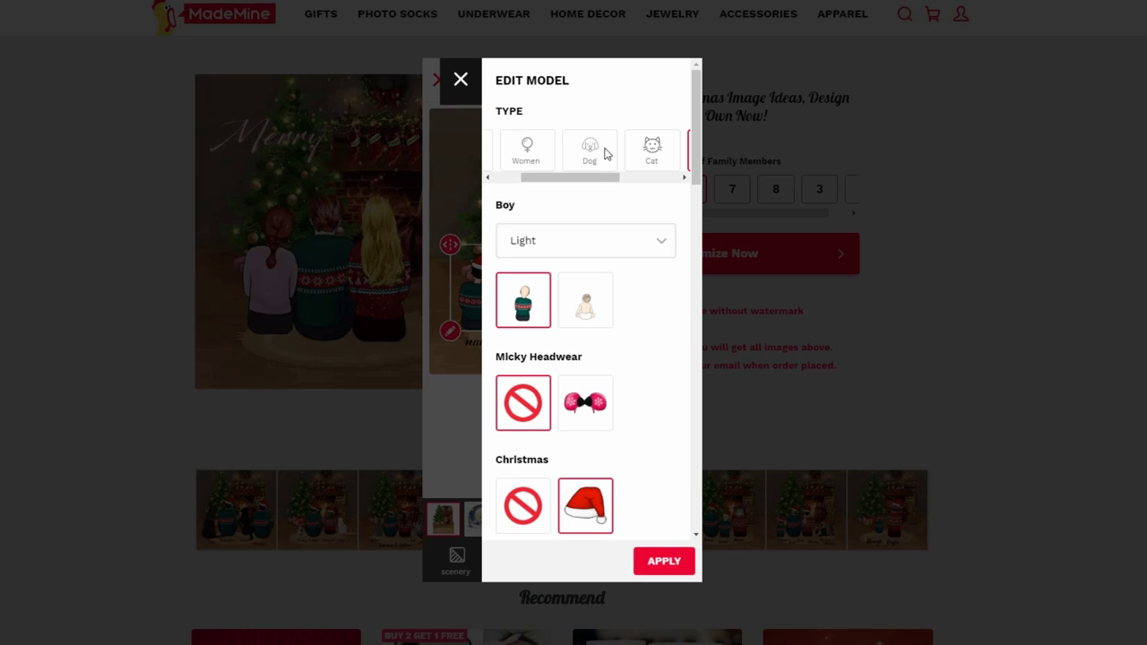
click(590, 150)
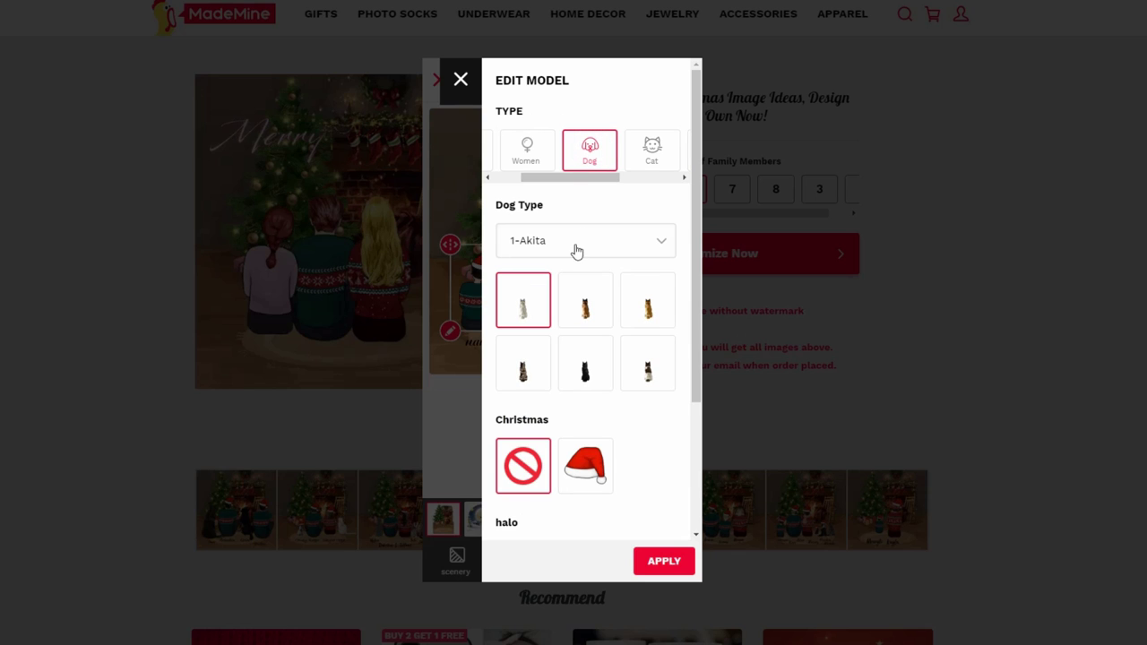
click(560, 248)
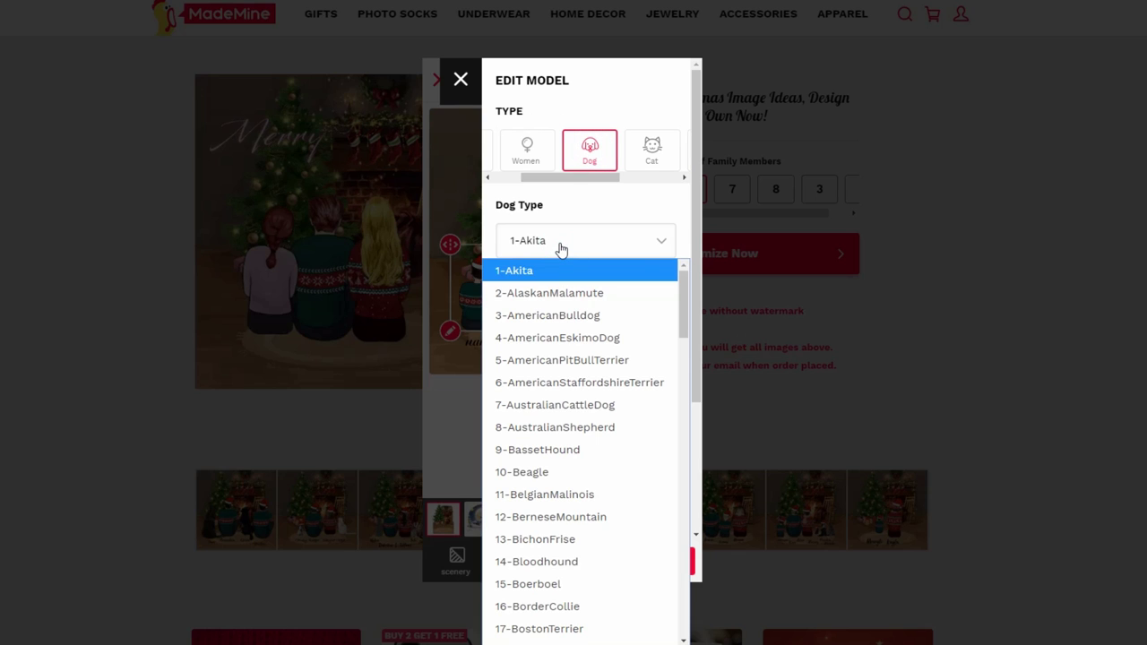
key(Down)
key(Down)
key(Down)
key(Down)
key(Down)
key(Down)
key(Down)
key(Down)
key(Down)
key(Down)
key(Down)
key(Down)
key(Down)
key(Down)
key(Down)
key(Down)
key(Down)
key(Down)
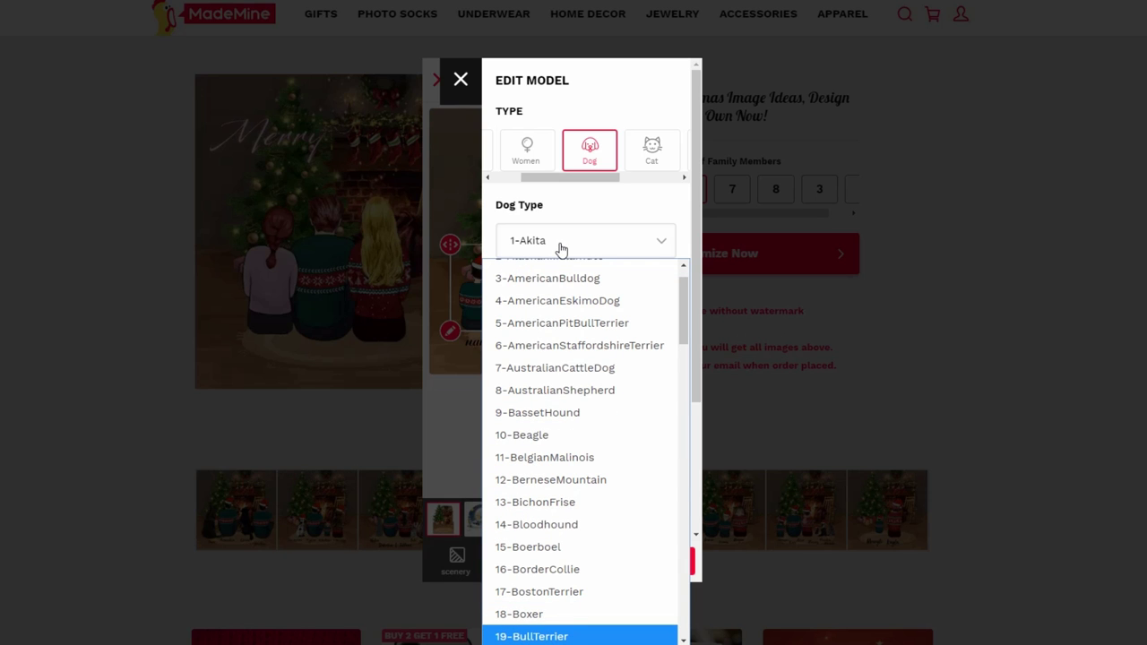
key(Return)
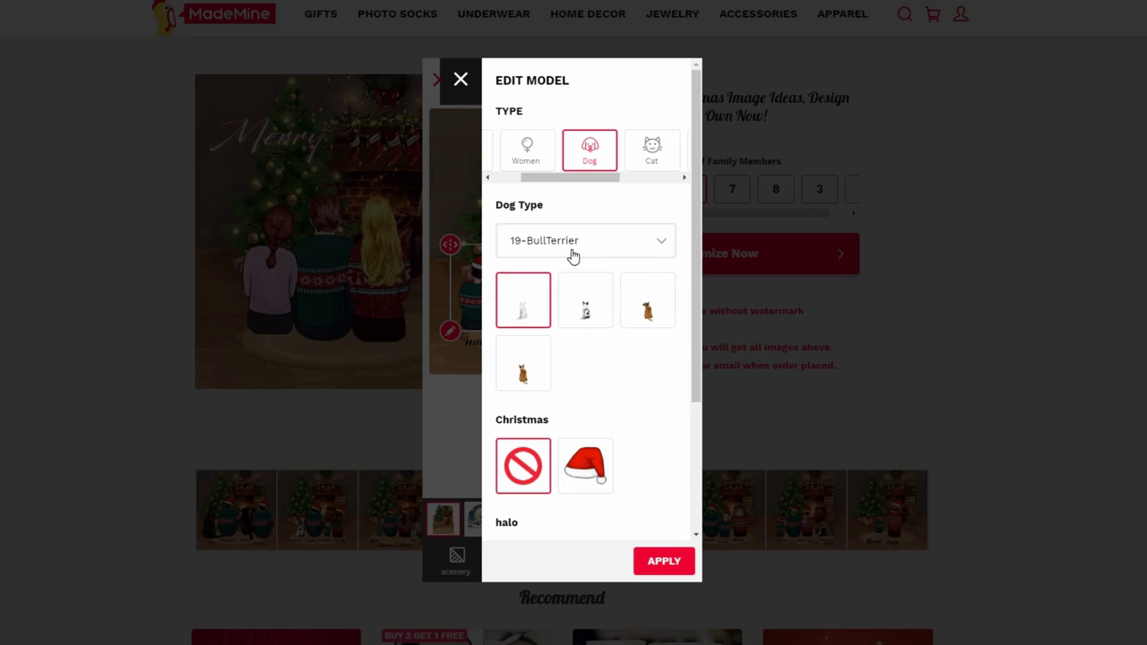
click(525, 374)
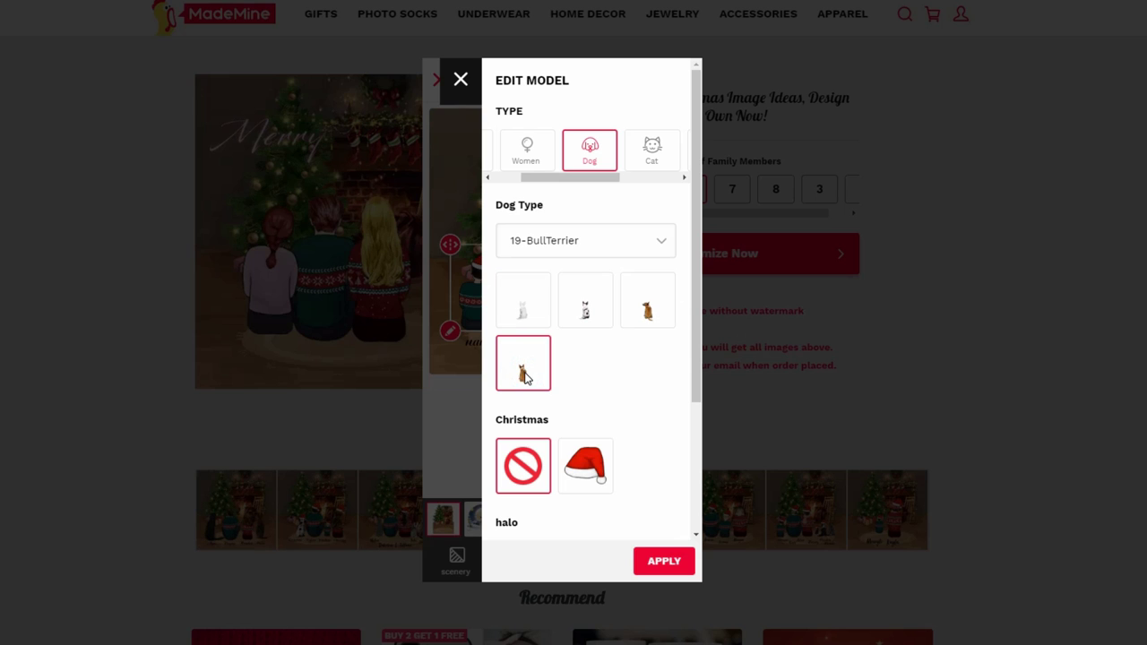
drag(701, 252, 695, 374)
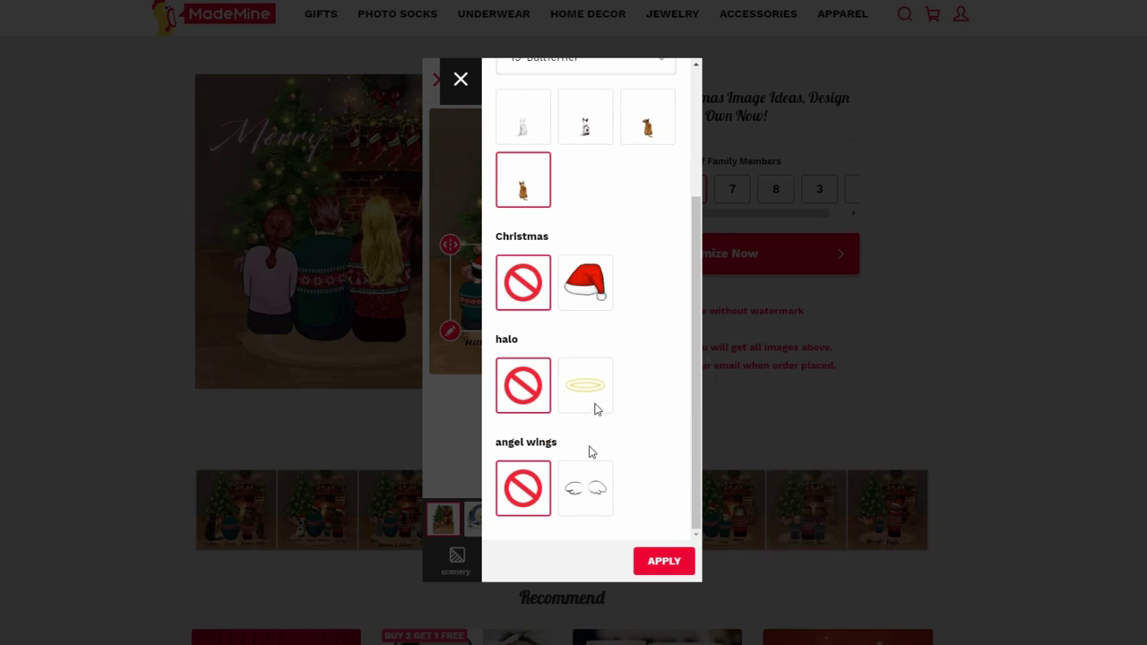
click(584, 293)
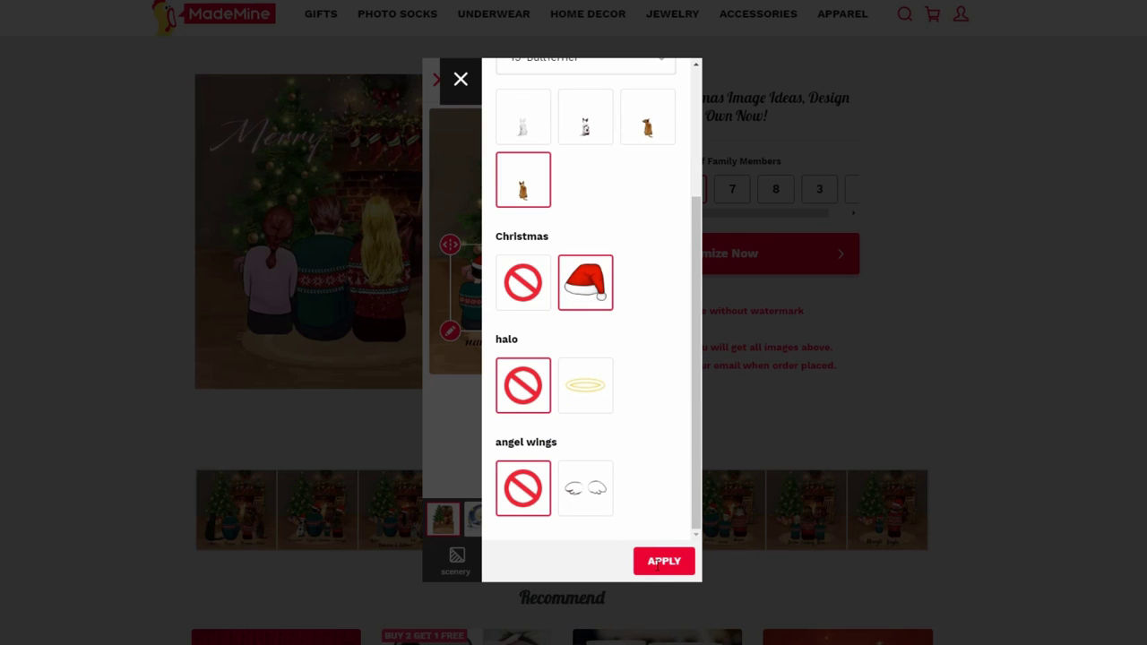
click(660, 562)
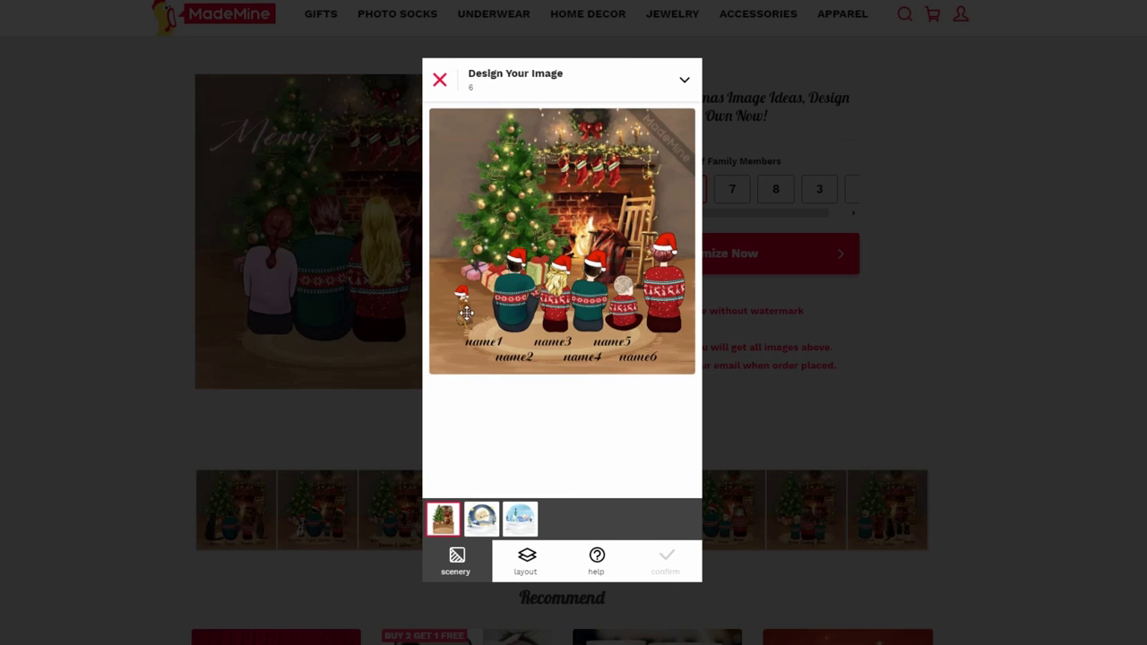
- Shift the dog right and make a middle figure a 4-Birman cat with the second coat
drag(466, 311, 482, 315)
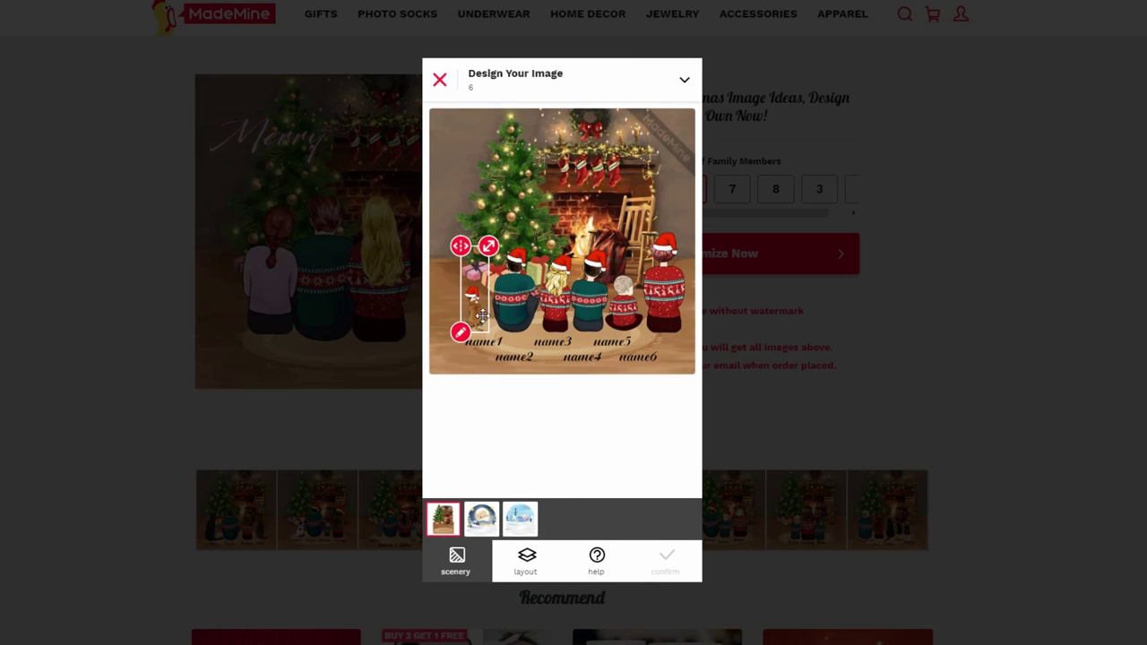
click(586, 291)
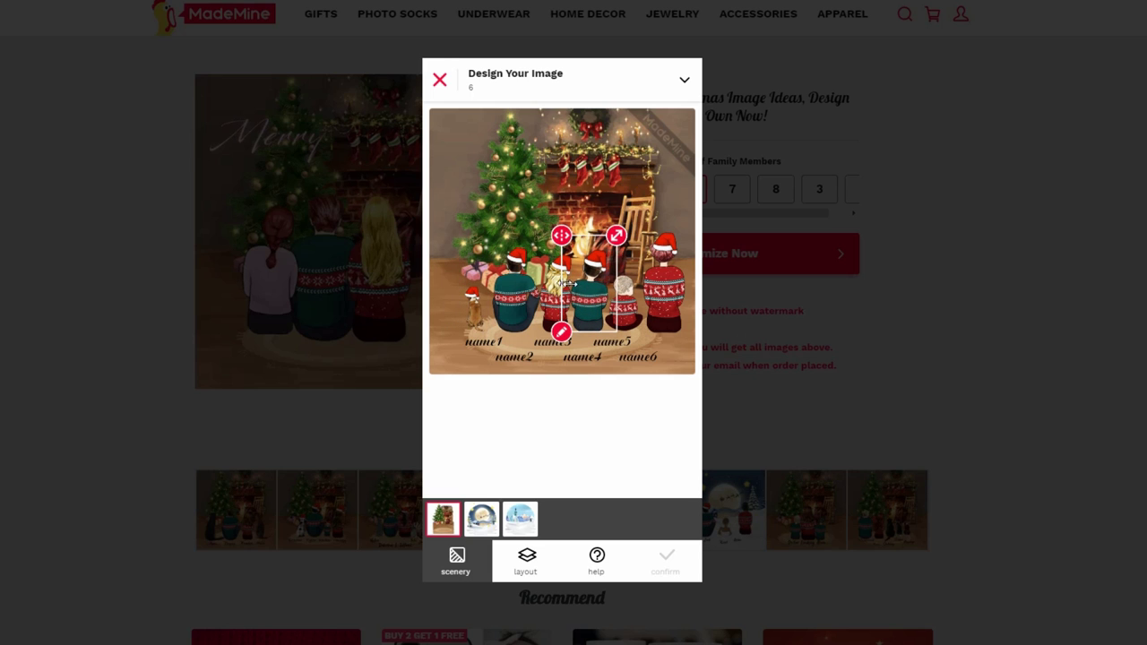
click(561, 333)
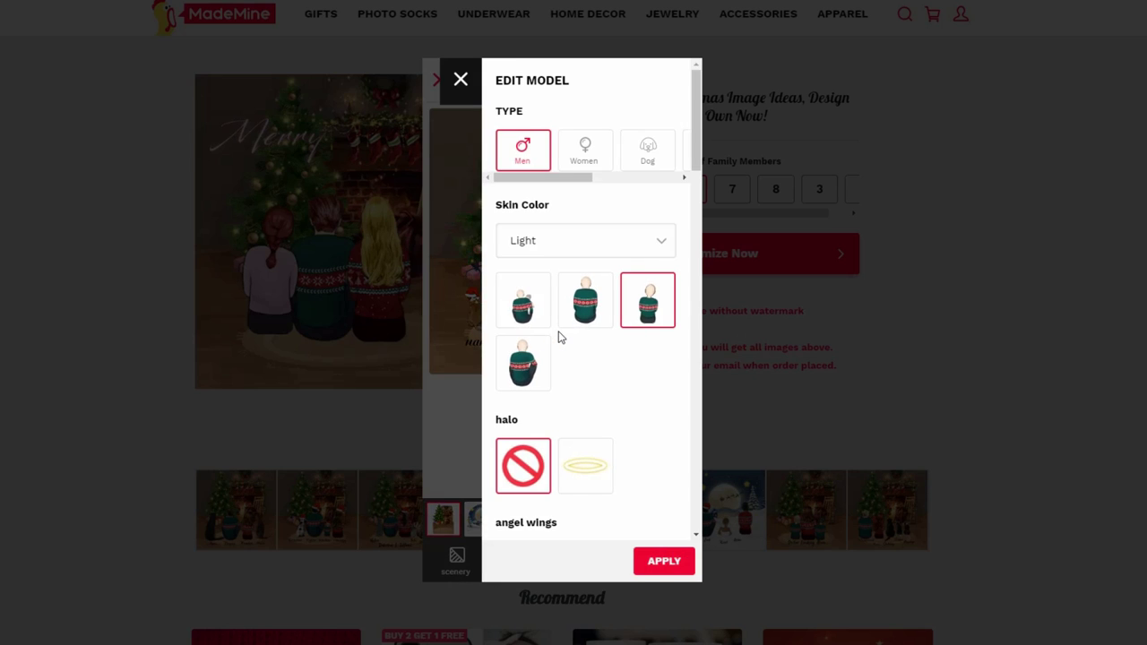
drag(574, 188, 625, 187)
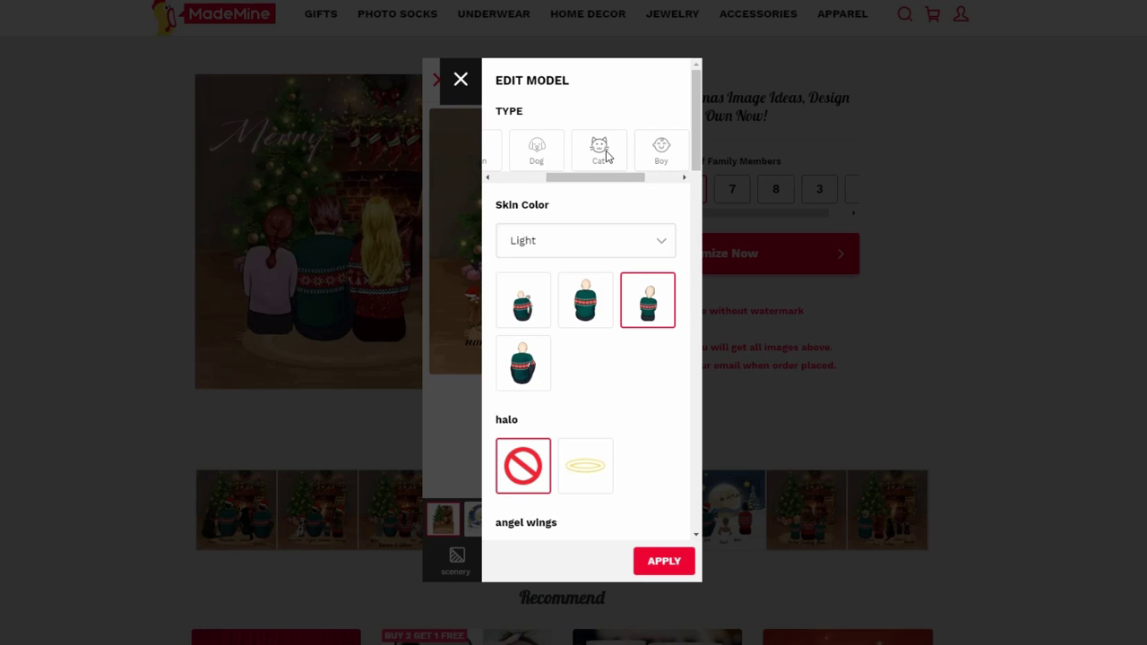
click(606, 156)
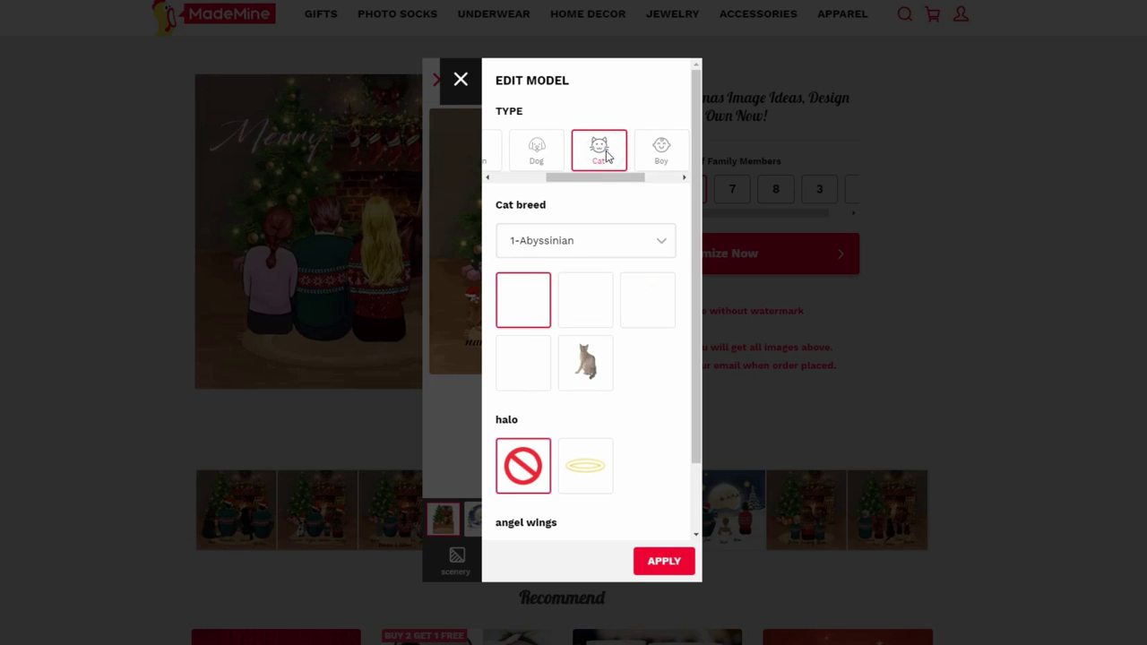
click(580, 244)
key(Down)
key(Down)
key(Down)
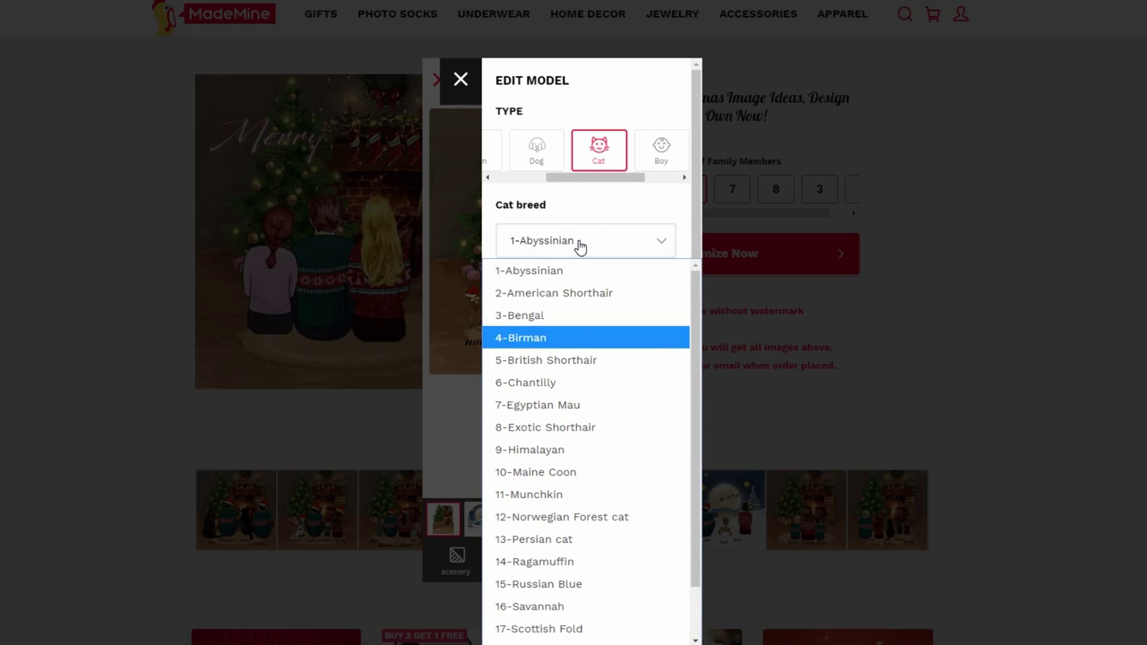
key(Return)
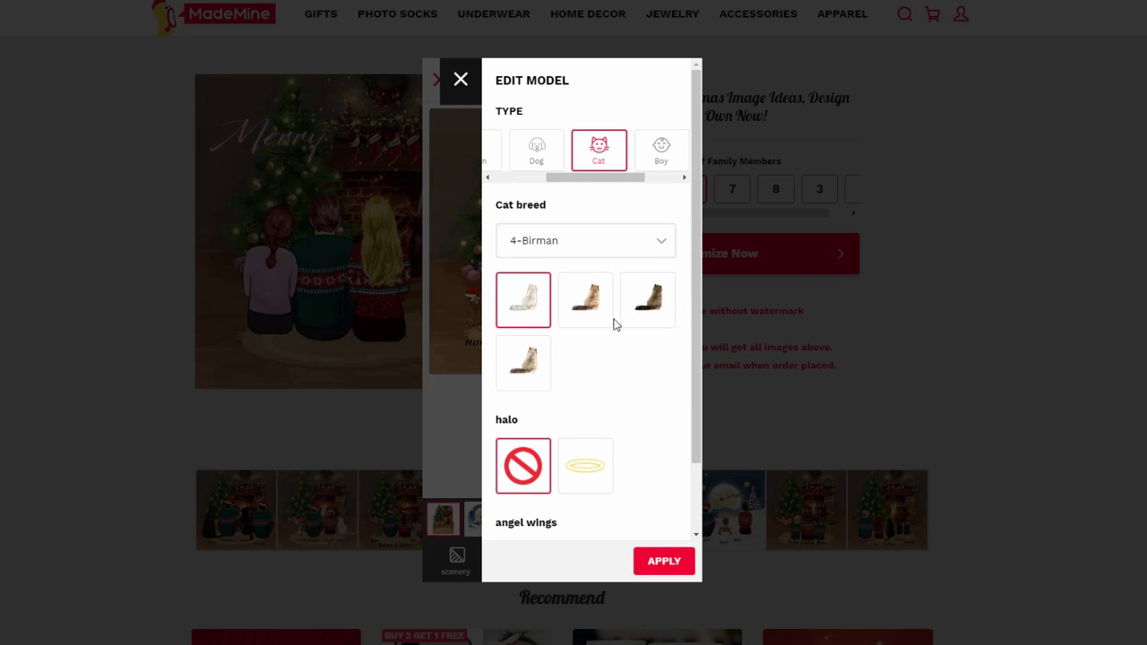
click(591, 299)
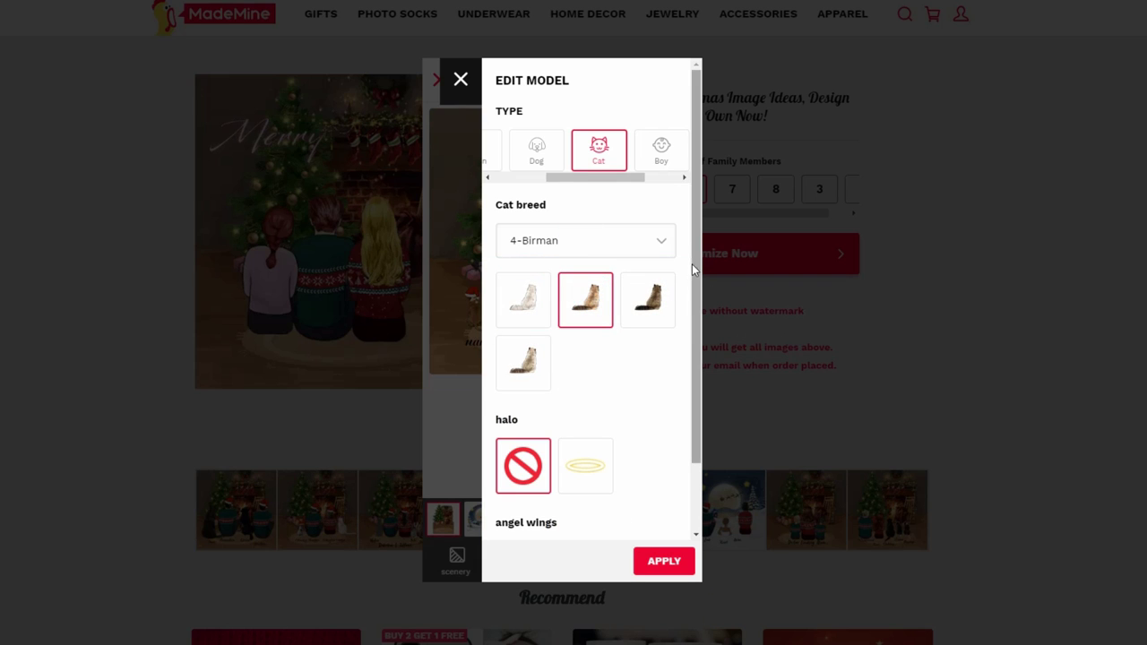
drag(701, 268, 694, 394)
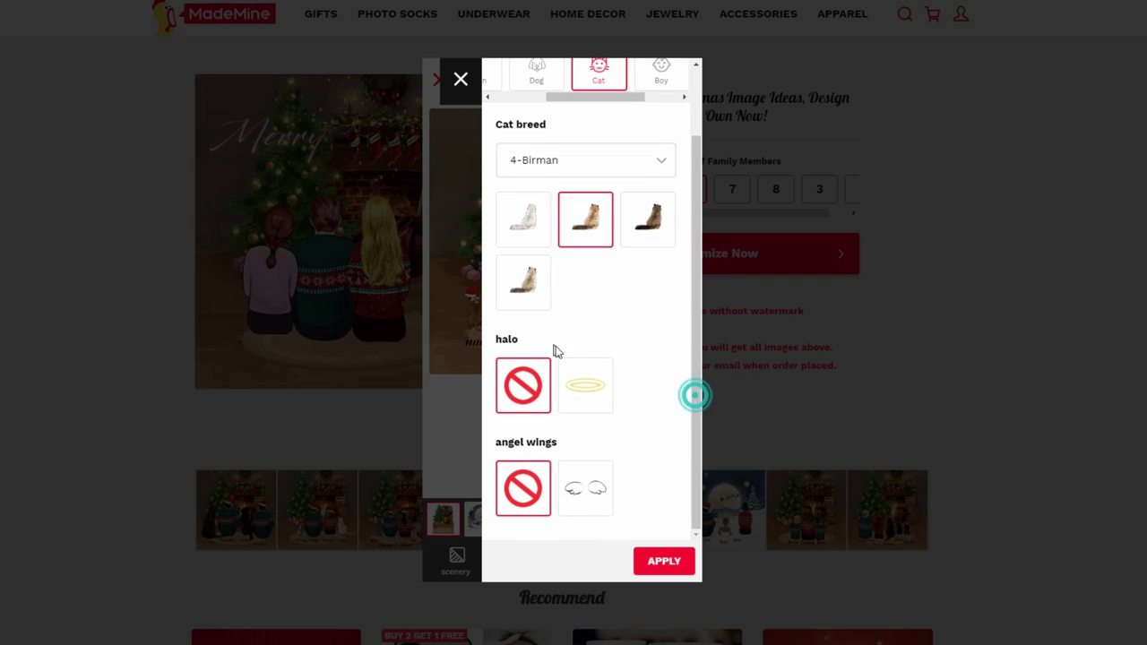
click(655, 562)
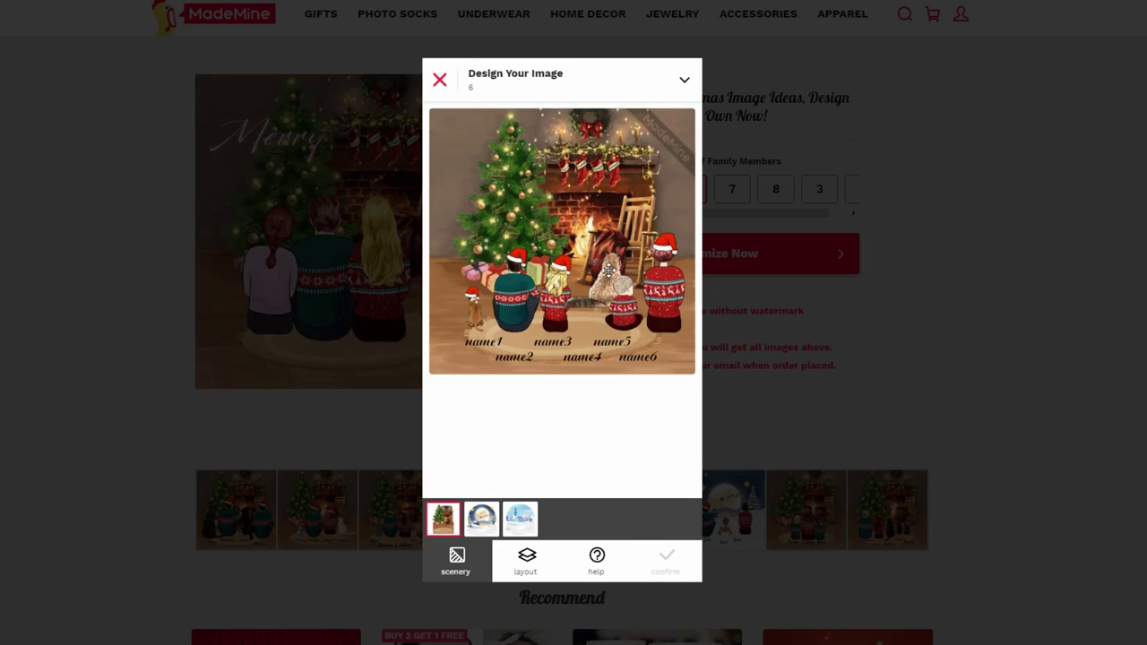
- Move the grandma figure forward, then shift the blonde girl right and resize her
drag(608, 270, 627, 307)
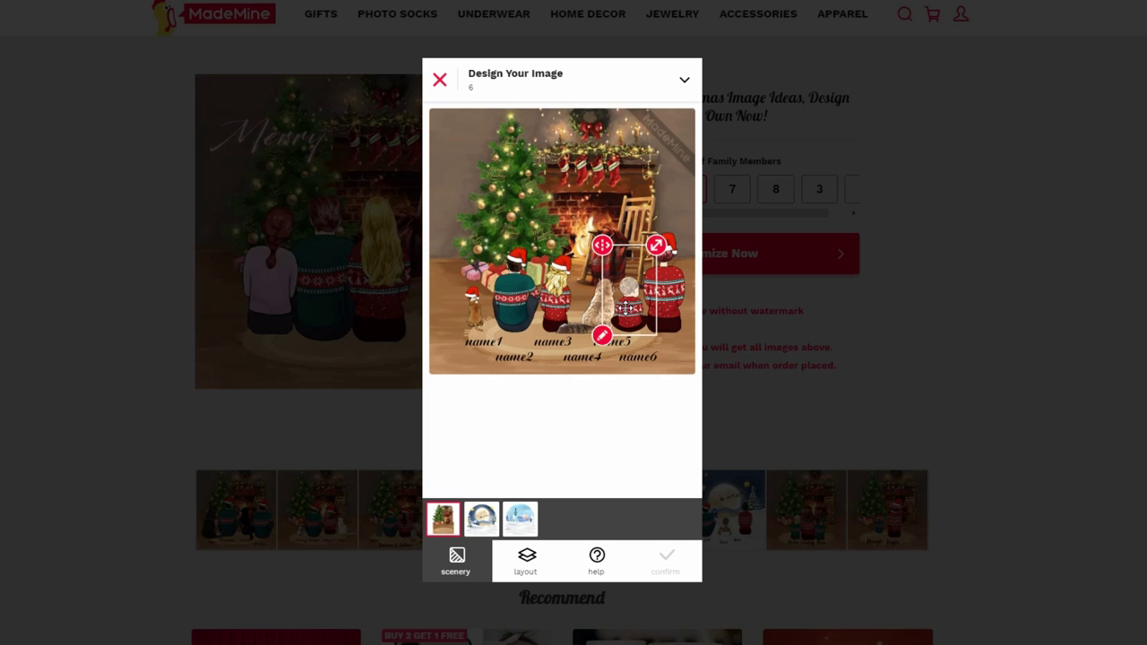
click(555, 294)
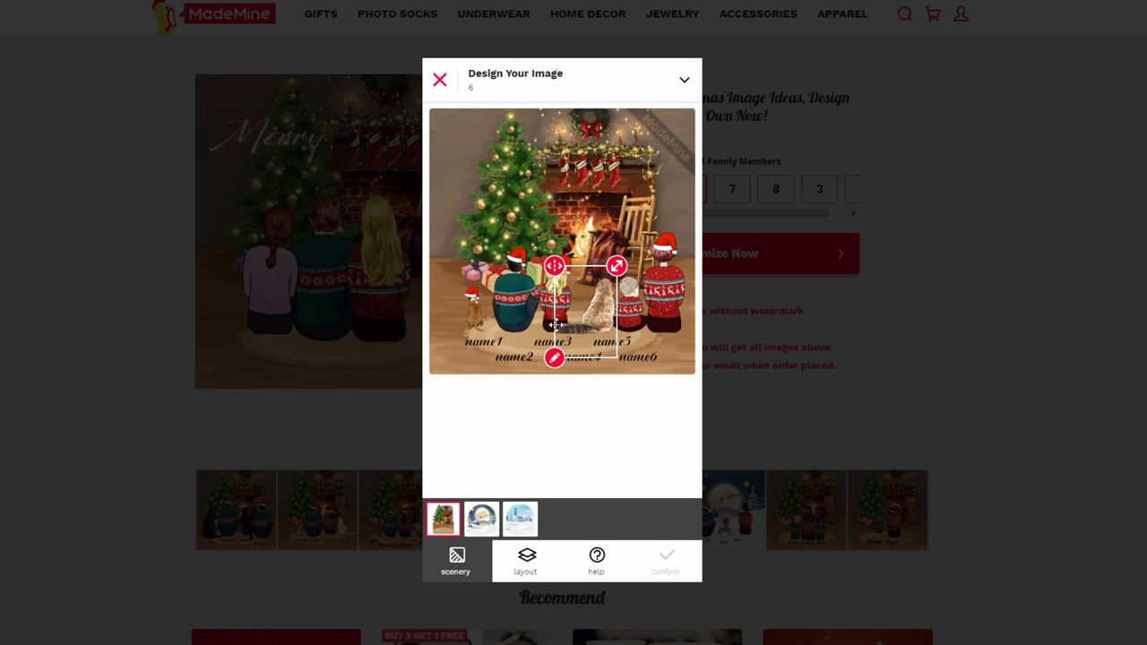
drag(556, 324, 590, 321)
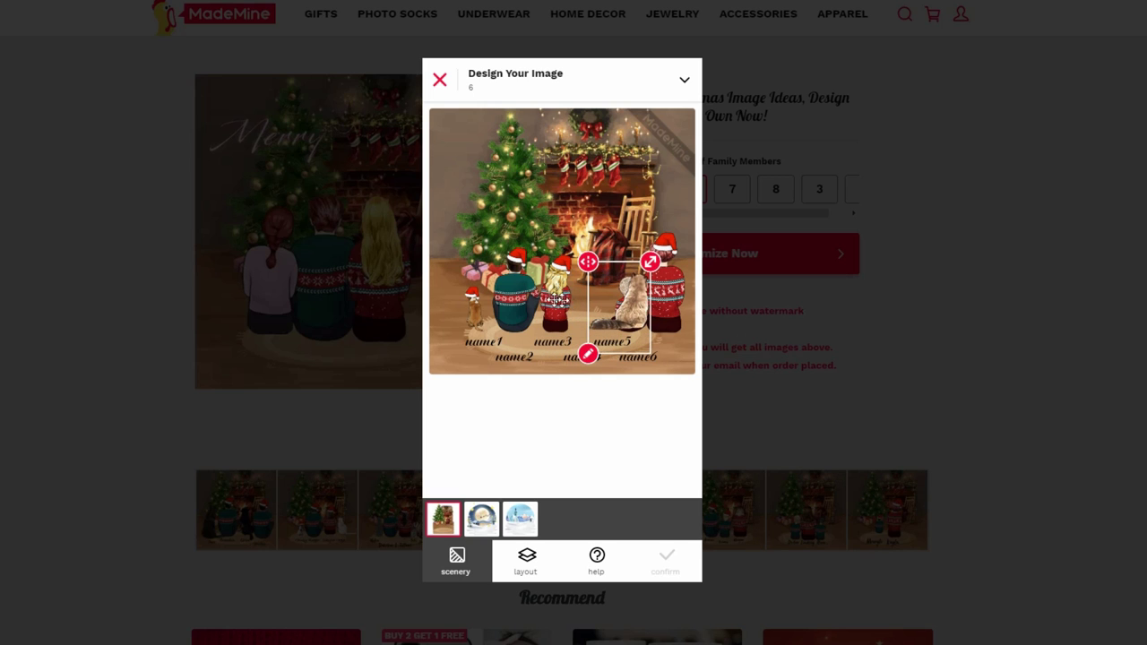
click(551, 300)
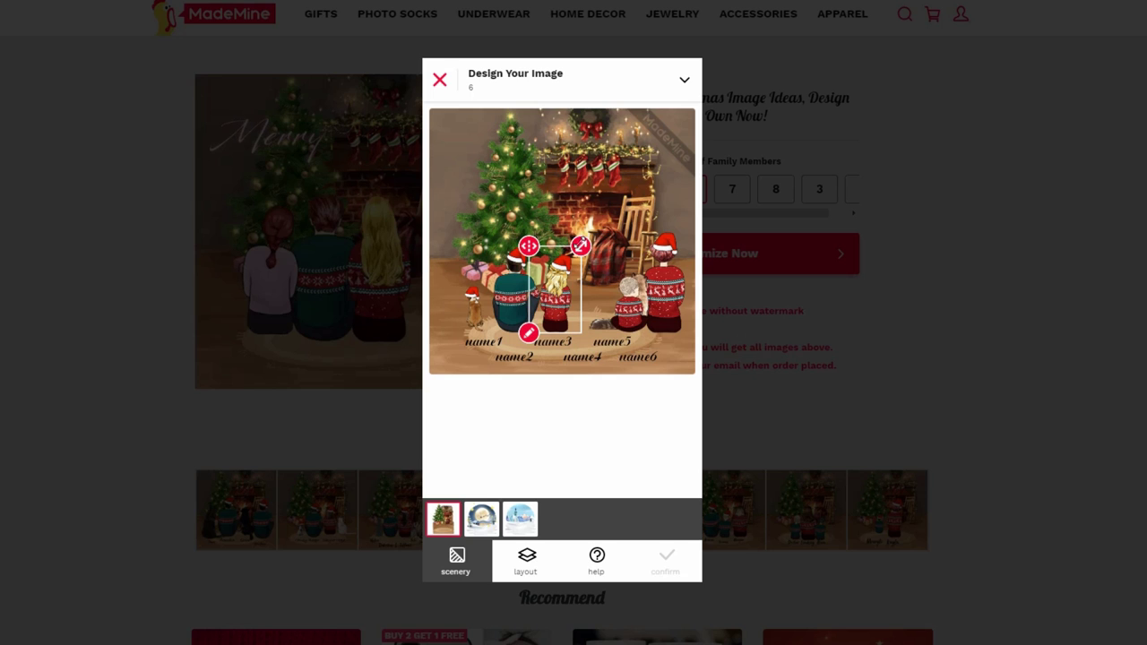
mouse_move(581, 246)
mouse_down()
mouse_move(599, 206)
mouse_move(578, 252)
mouse_up()
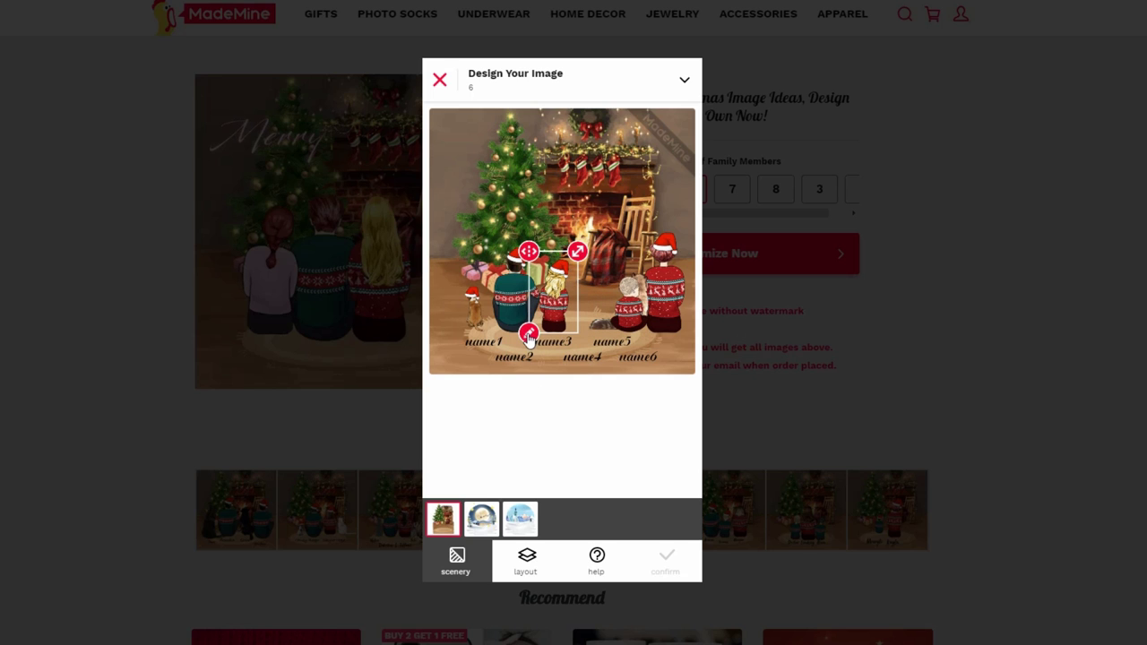
click(530, 335)
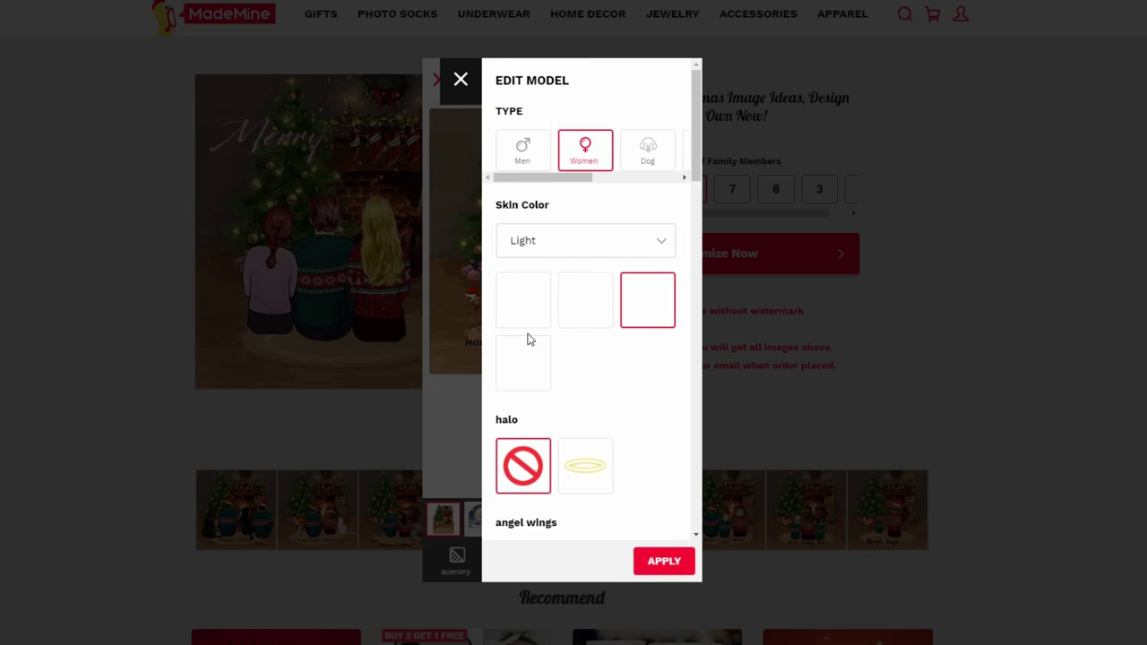
- Set the blonde figure's type to Girl, keeping Light skin tone
drag(579, 177, 654, 174)
click(647, 167)
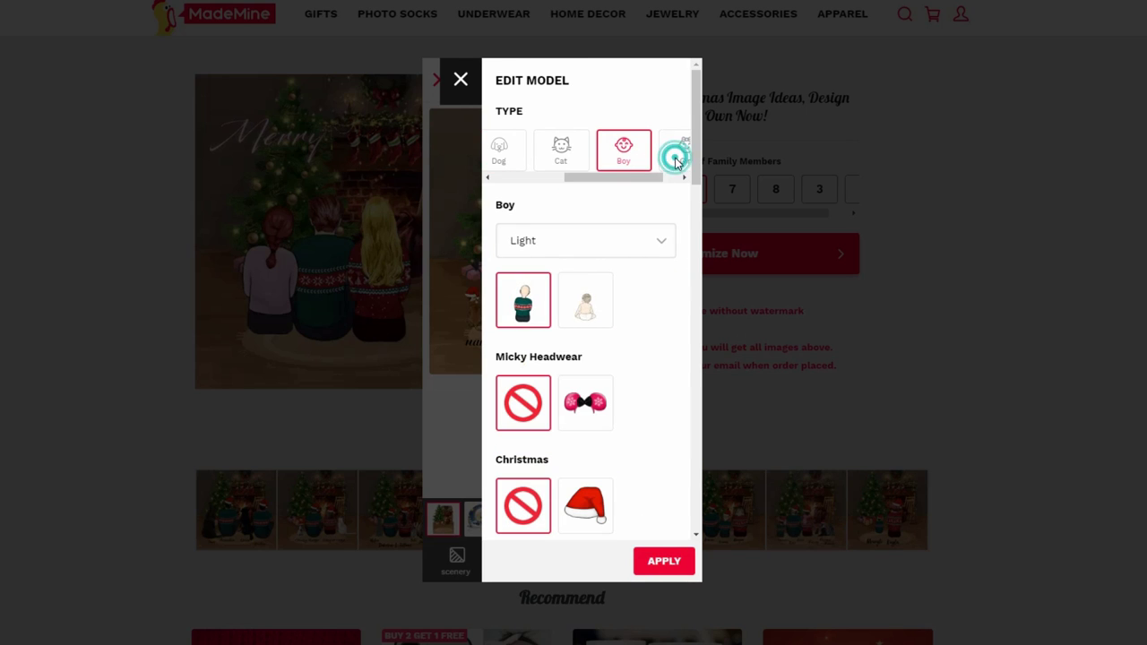
click(674, 148)
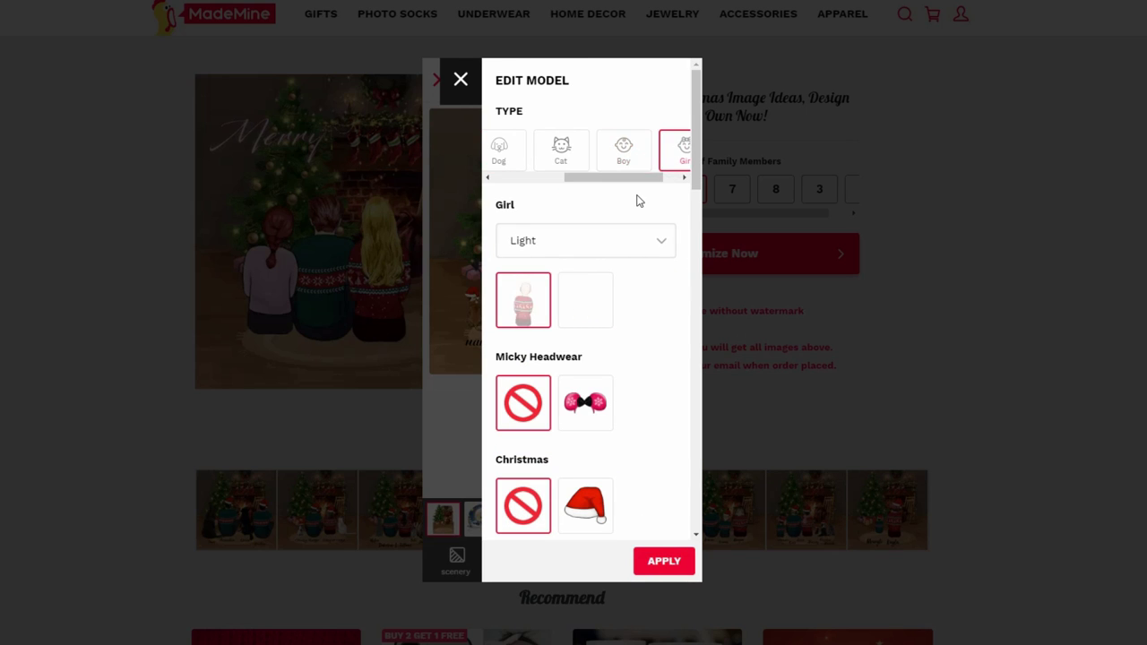
click(579, 240)
key(Down)
key(Down)
key(Up)
key(Up)
key(Return)
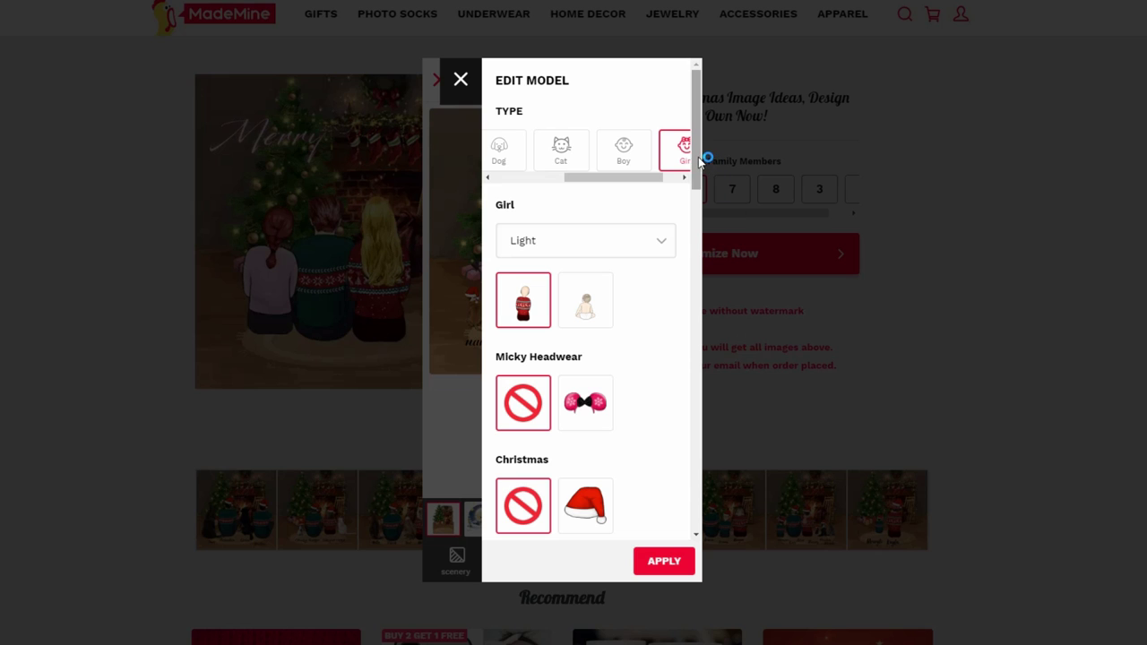
- Give the girl a Santa hat and blonde Mid Long Hairstyles hair, then apply
drag(696, 149, 692, 206)
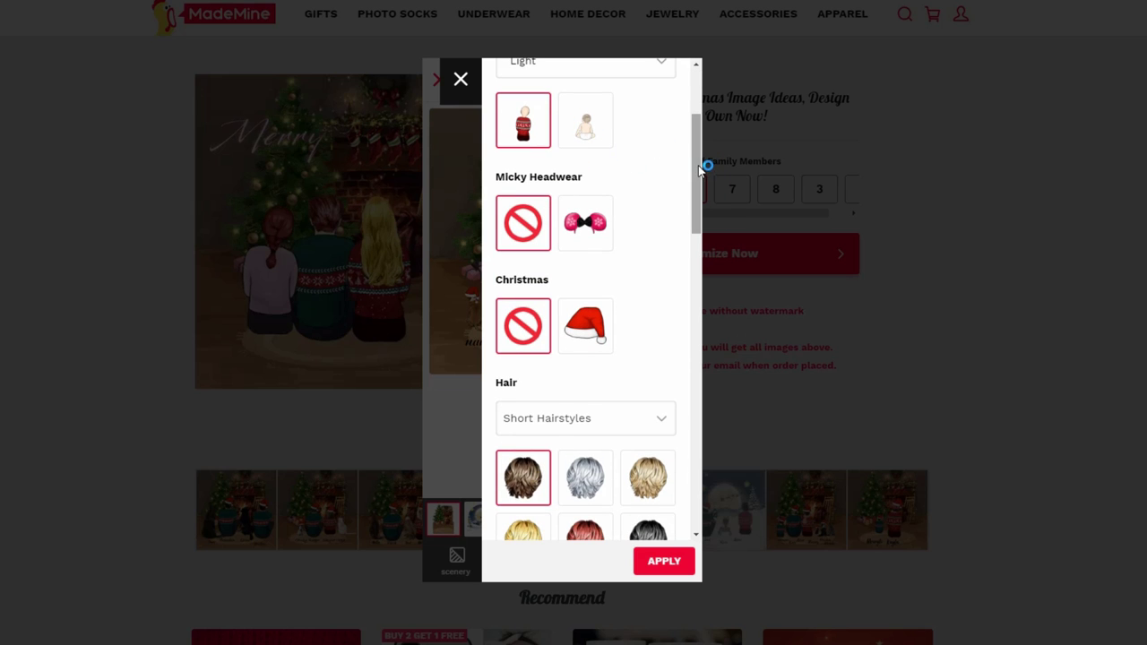
drag(698, 167, 698, 134)
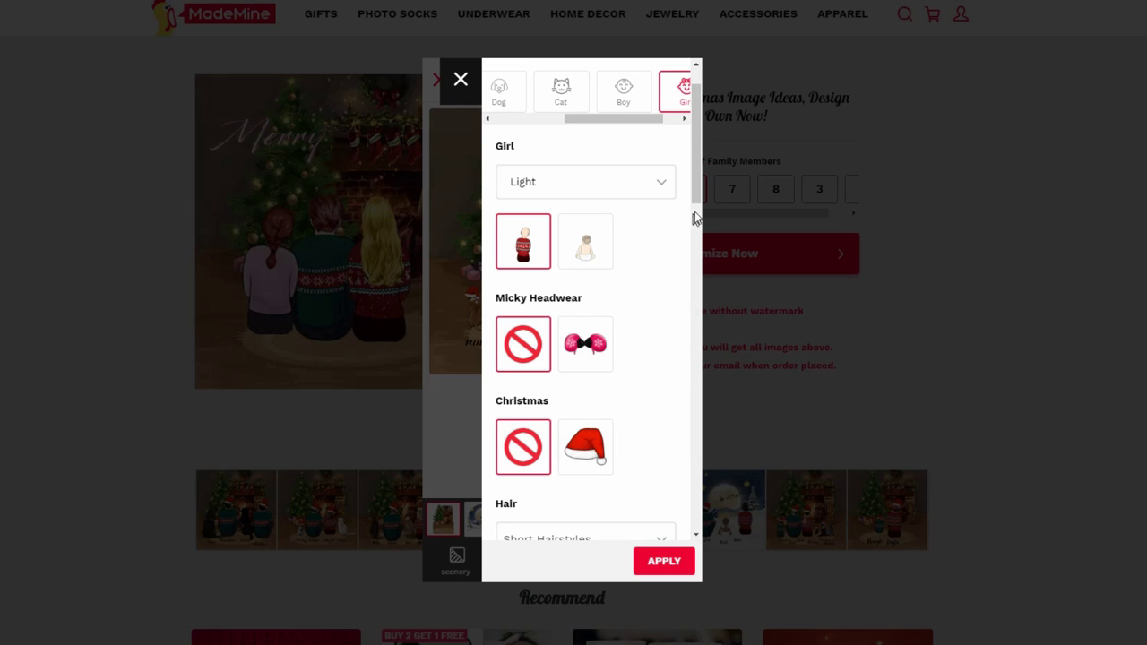
scroll(693, 215, down, 3)
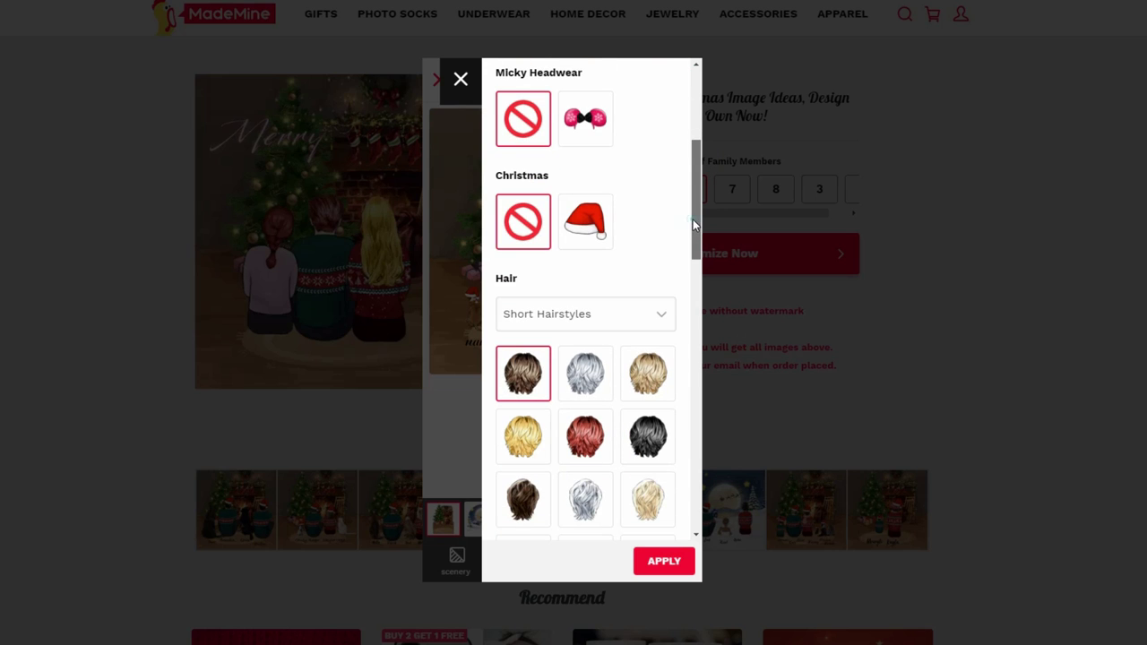
click(598, 226)
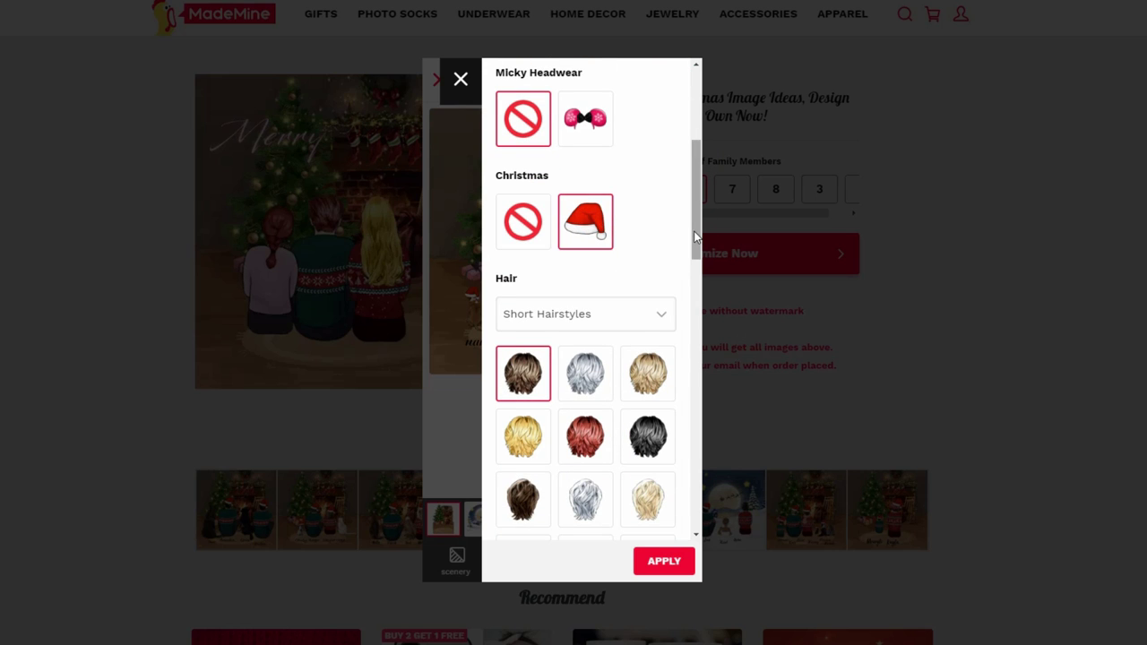
scroll(615, 215, down, 3)
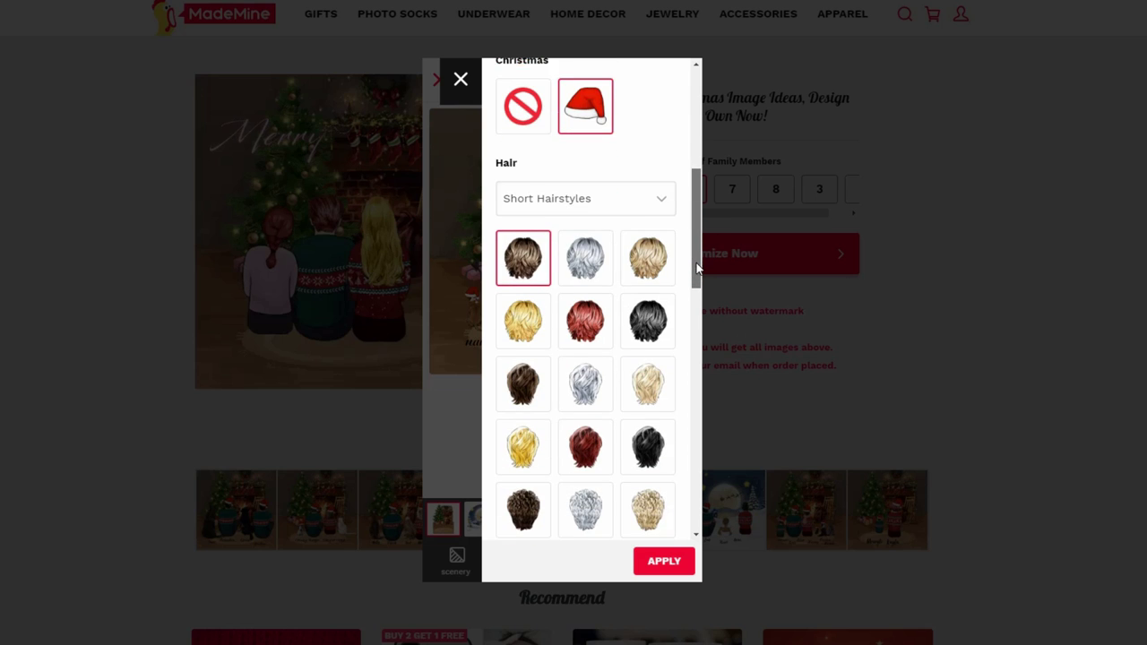
click(589, 190)
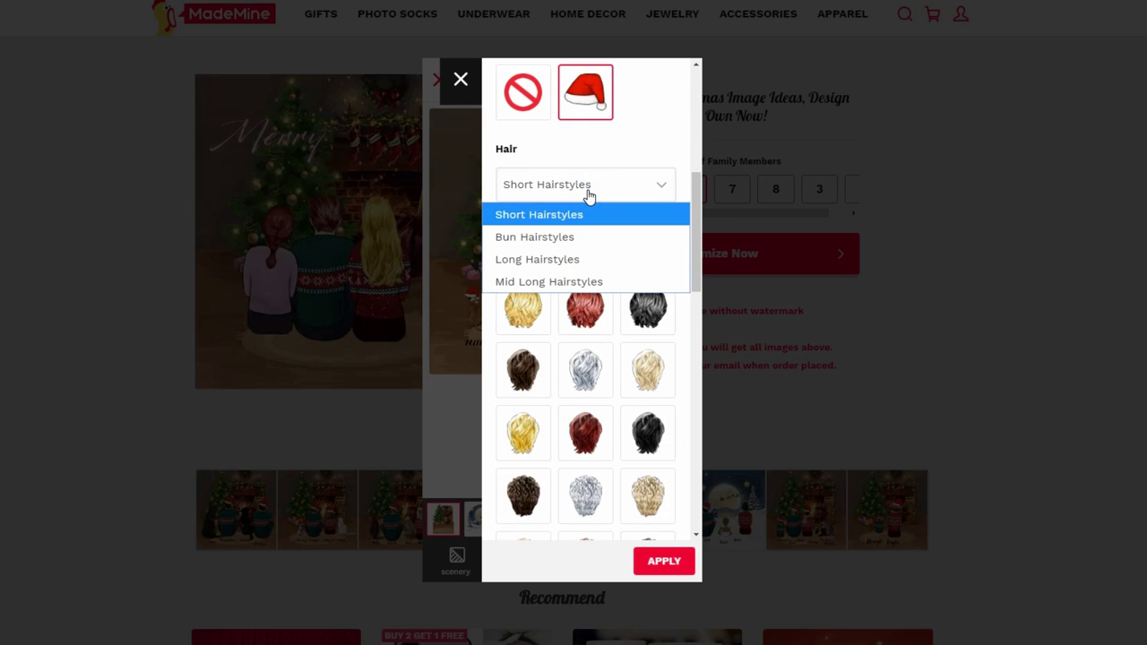
key(Down)
key(Down)
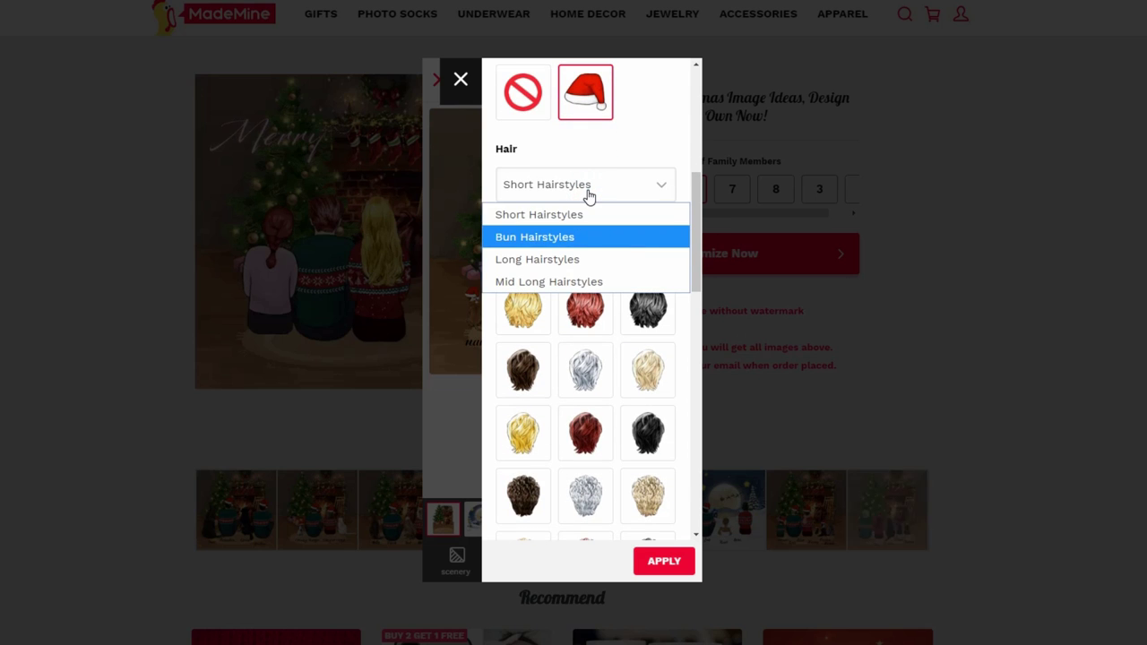
key(Down)
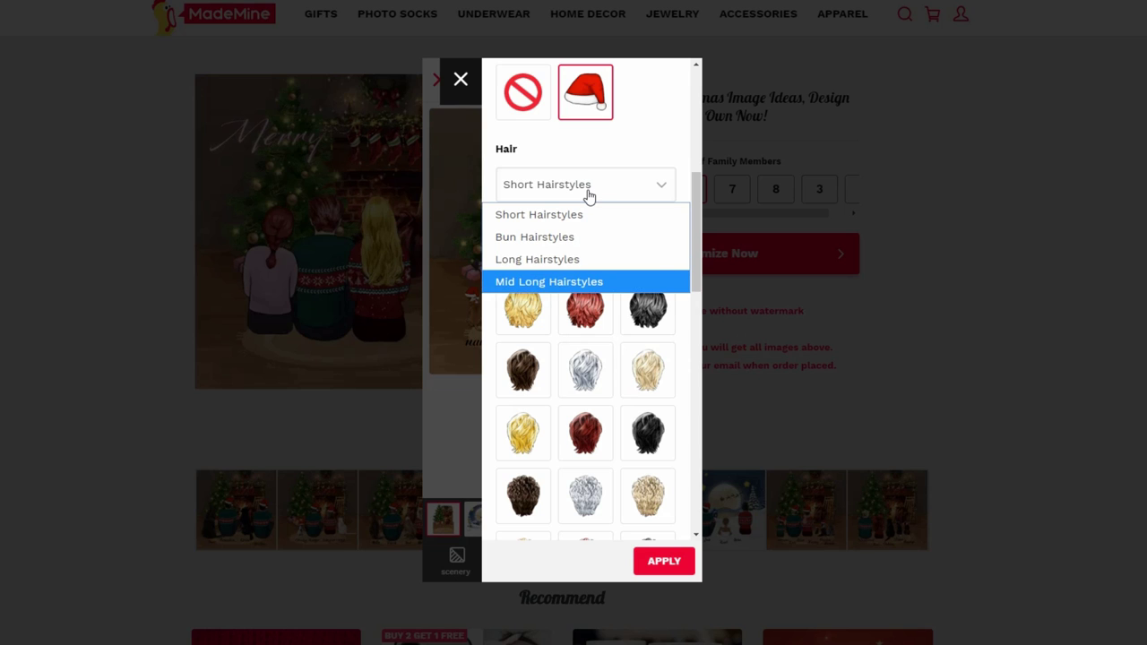
key(Return)
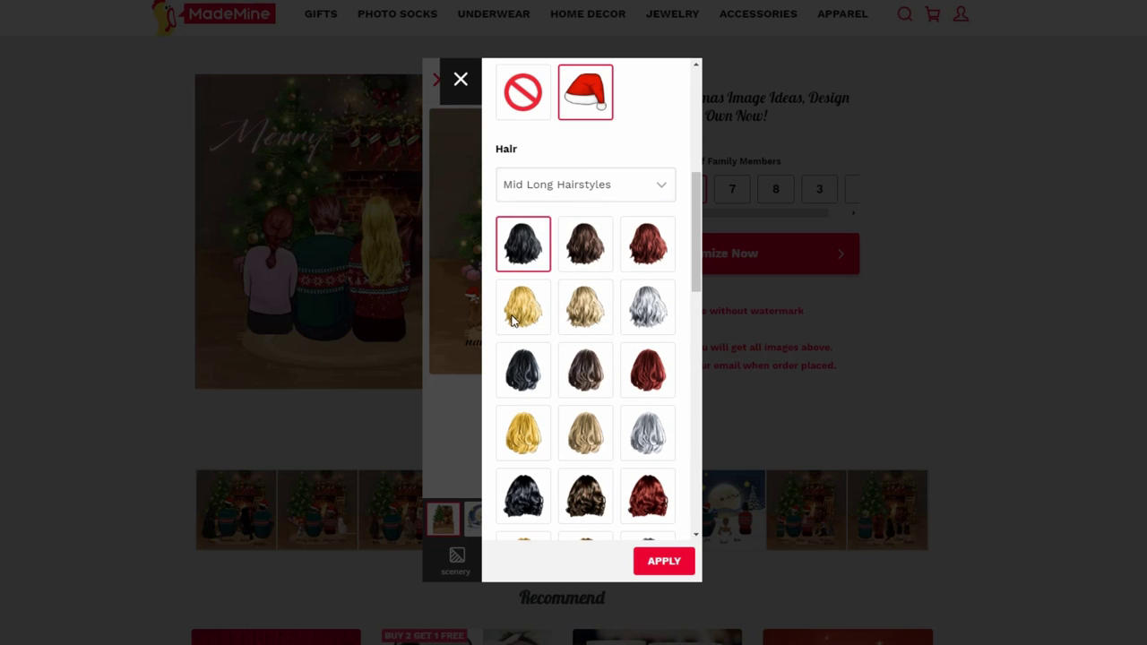
click(518, 320)
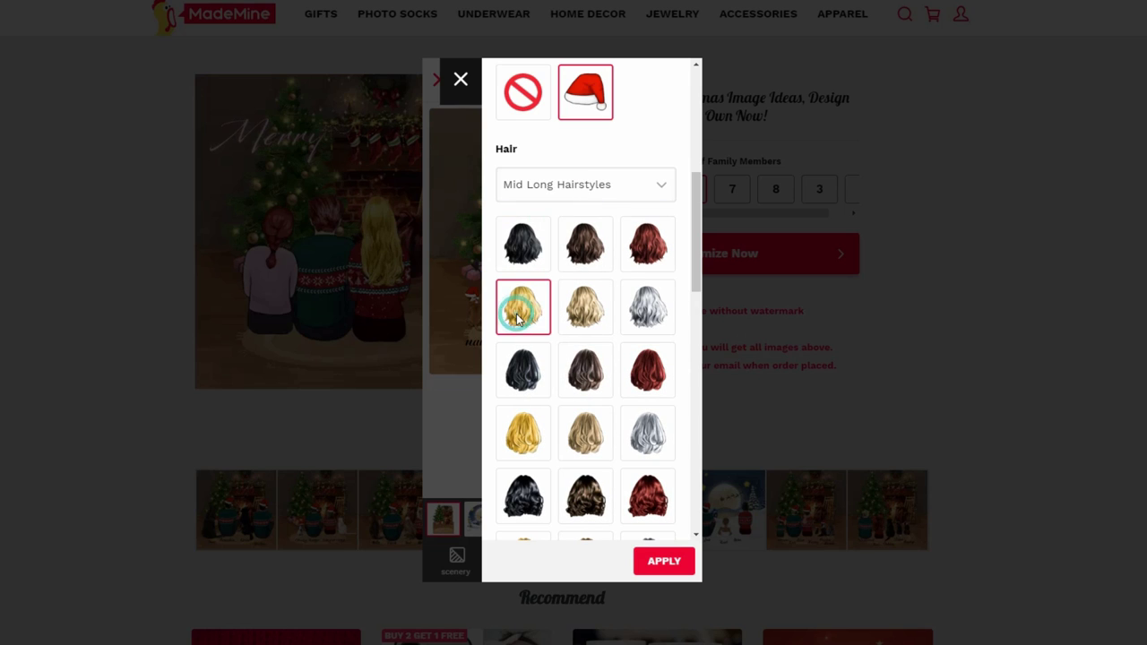
click(667, 562)
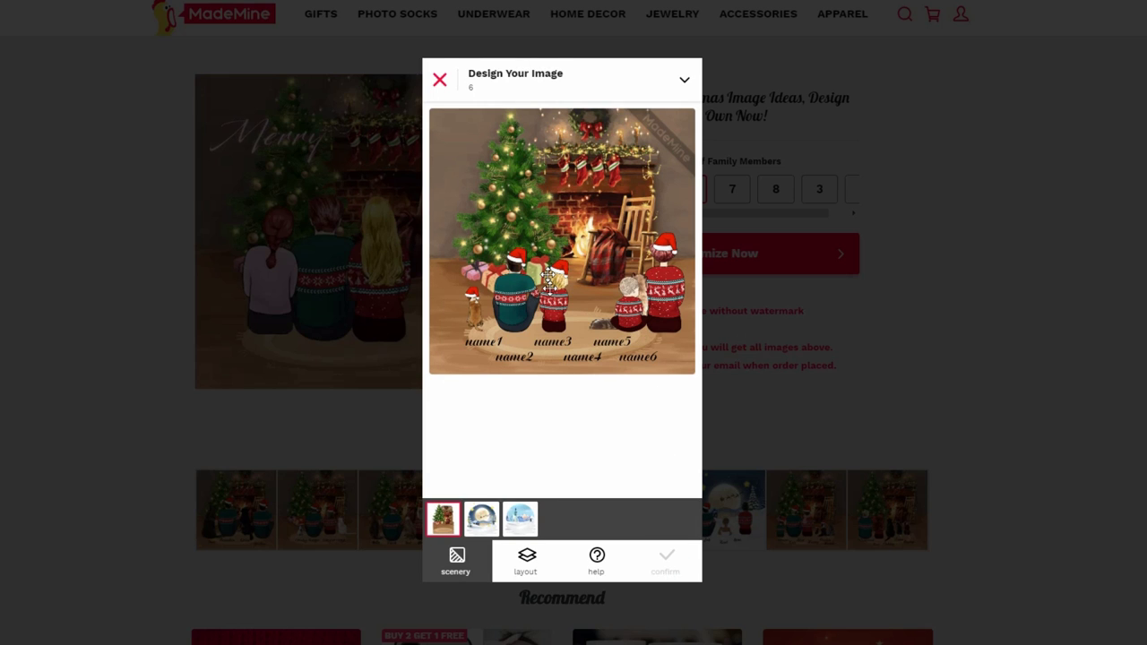
- Group the figures closer, flip the grey-haired child, move the cat right, enlarge the dog
drag(631, 307, 584, 136)
drag(659, 288, 614, 296)
click(556, 251)
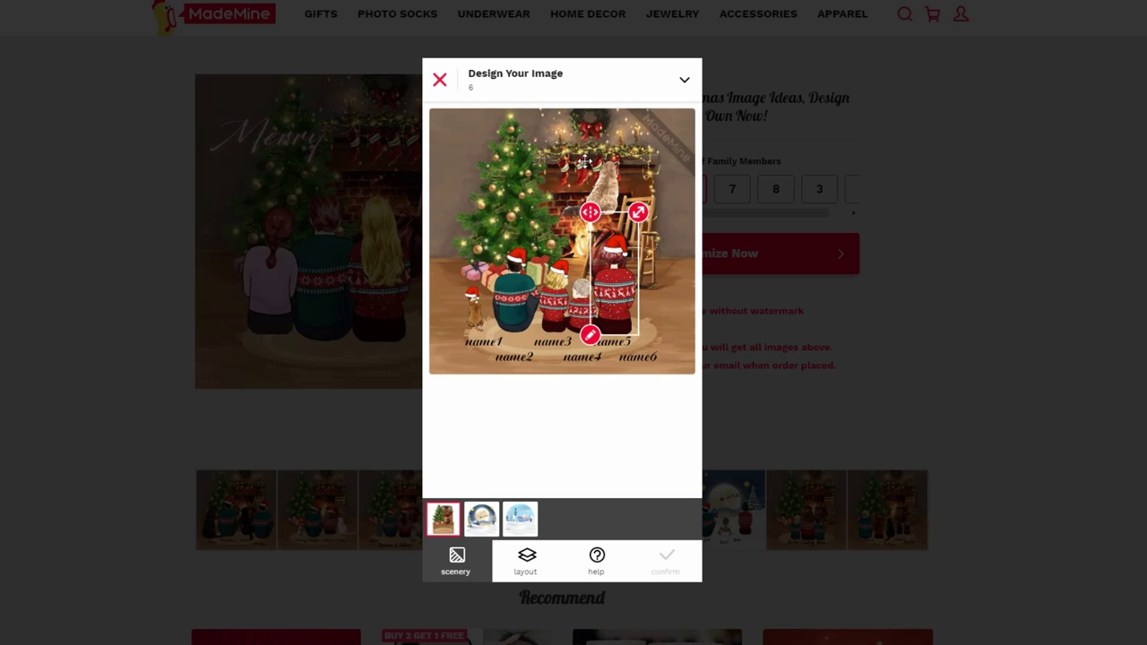
drag(605, 184, 655, 304)
drag(471, 297, 480, 296)
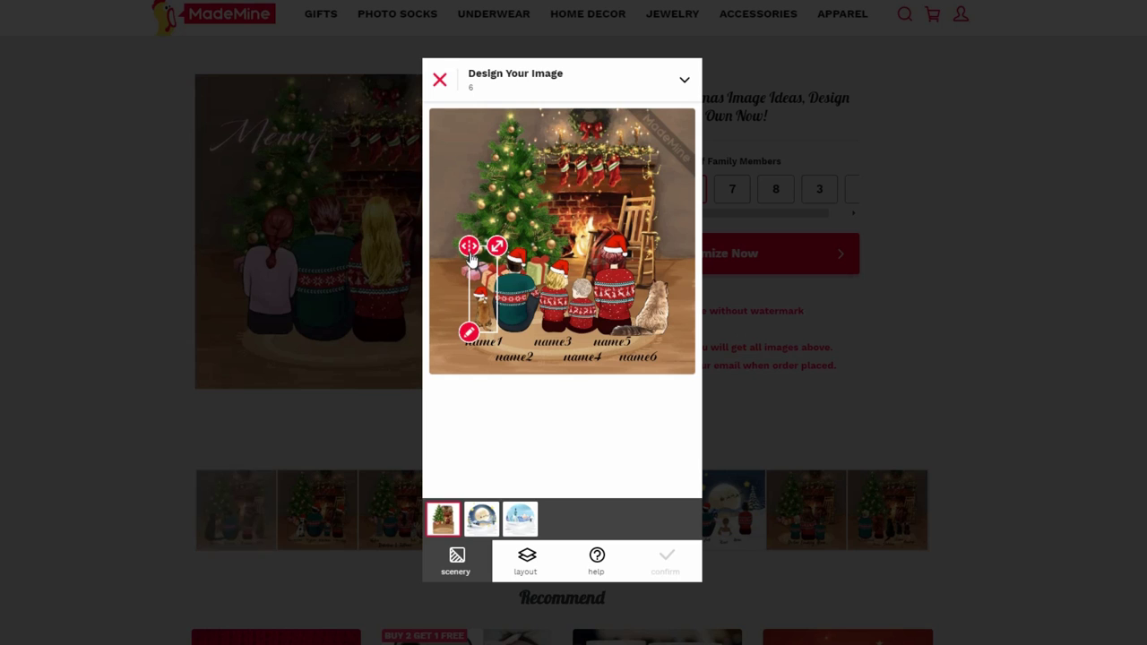
drag(497, 246, 500, 235)
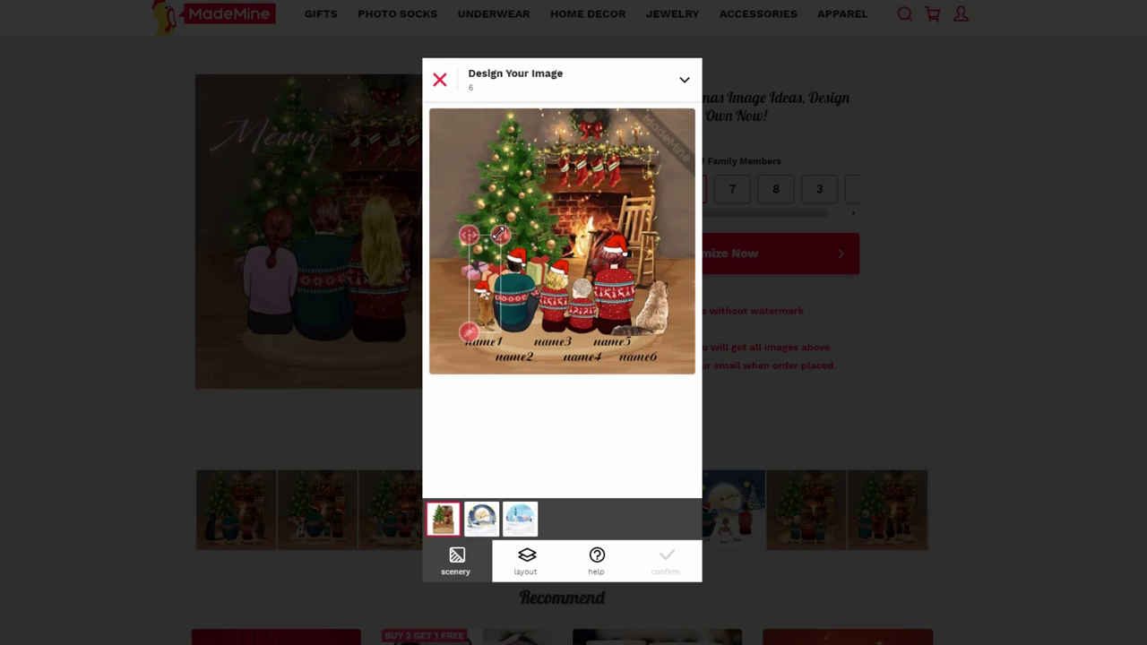
click(478, 359)
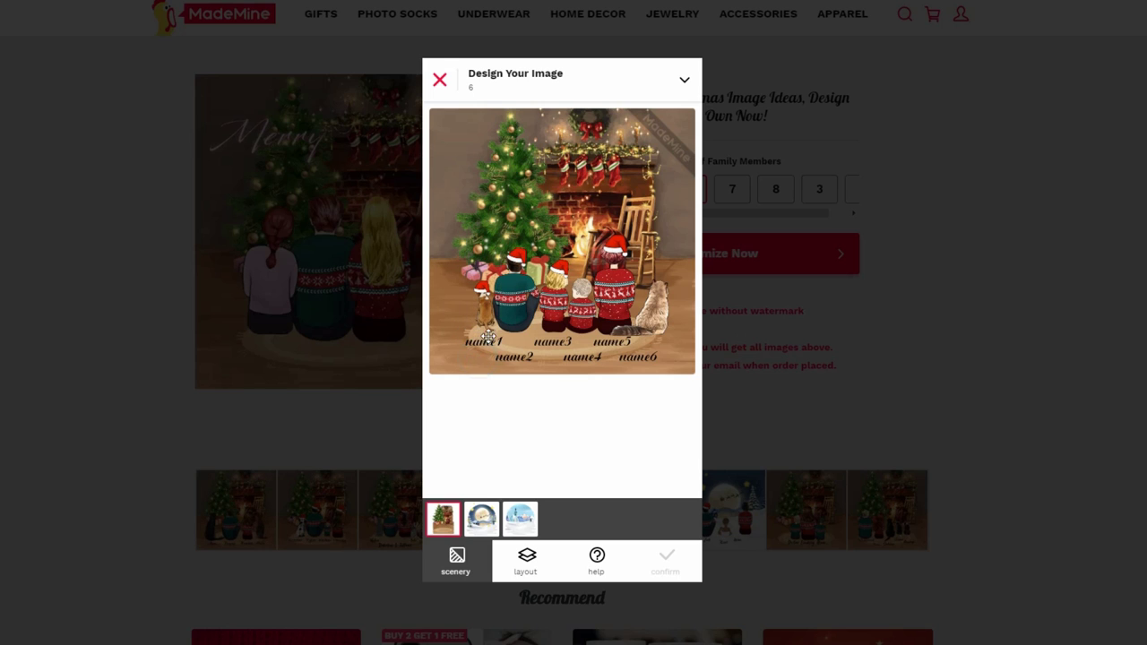
- Rename the name1 label to Dog
click(483, 342)
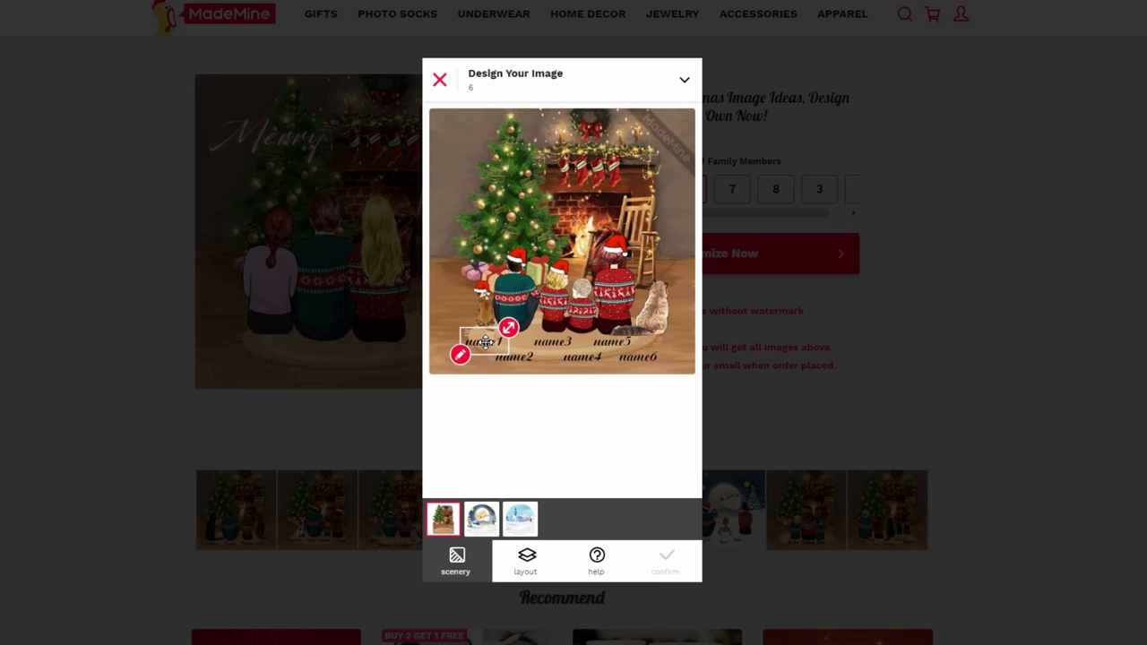
click(460, 355)
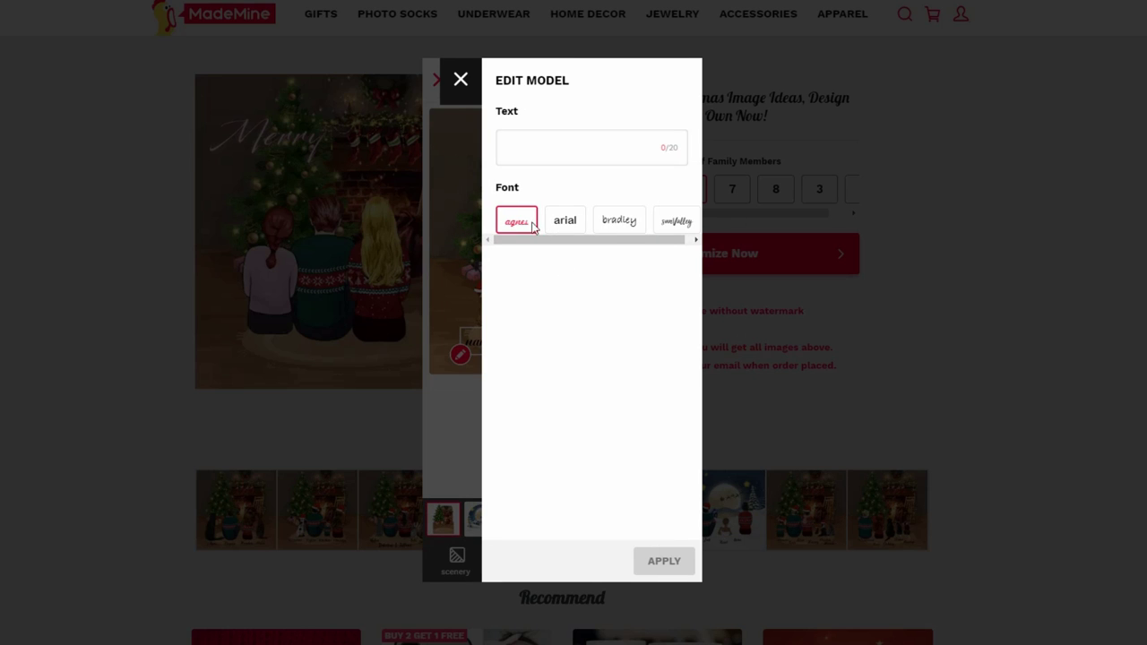
click(543, 149)
text(Dog)
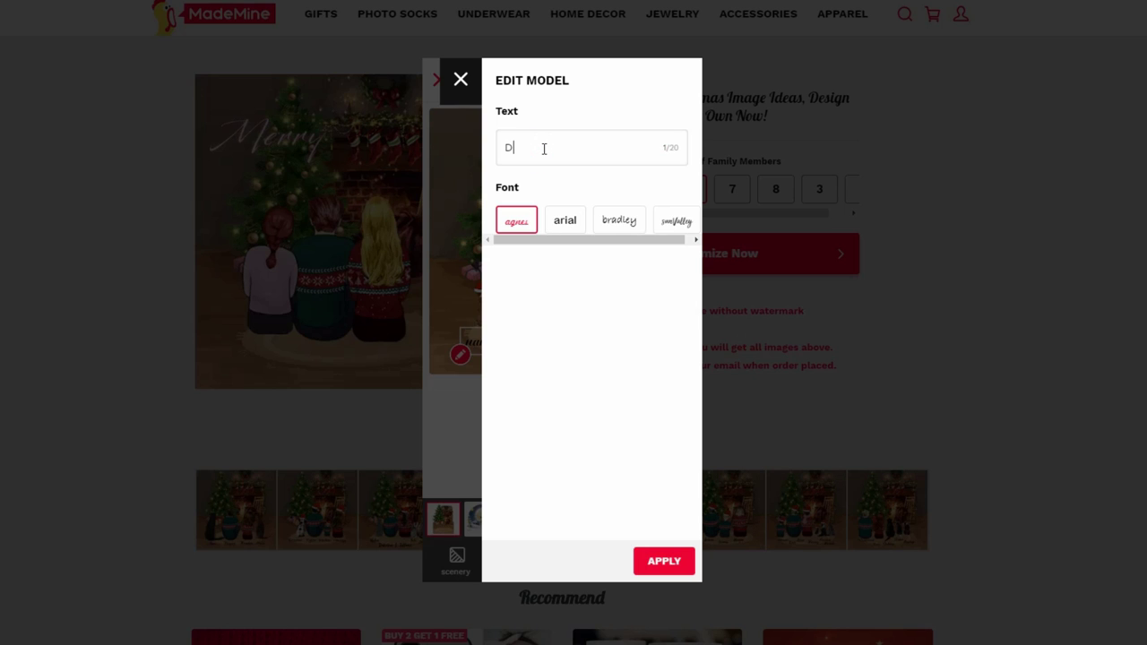
click(663, 562)
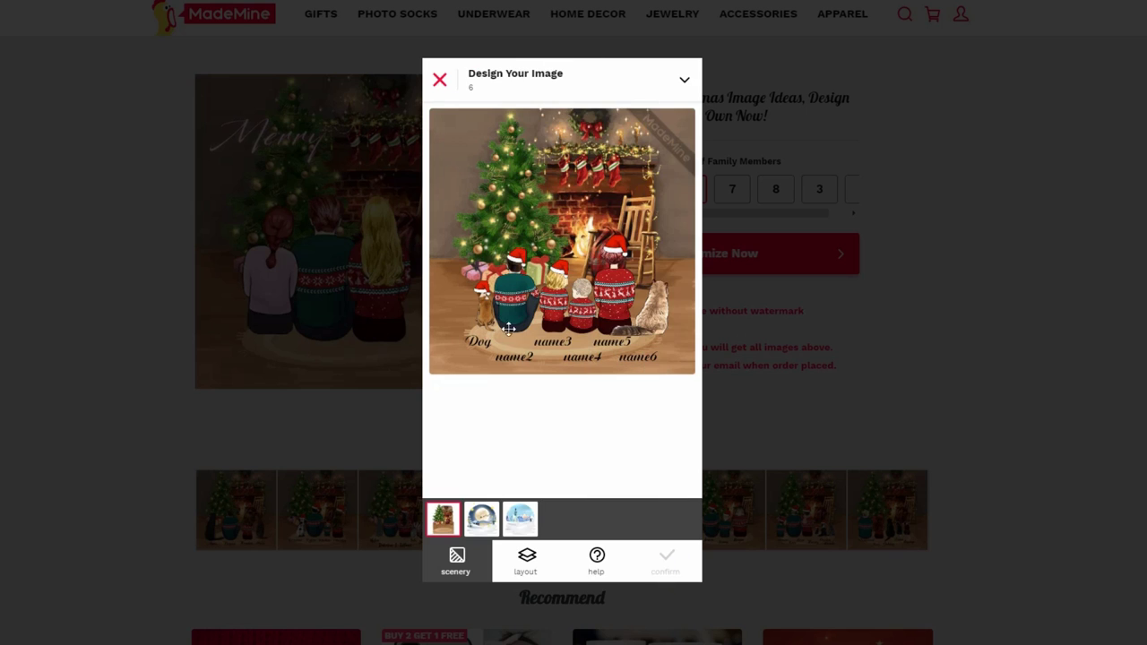
- Rename the name2 label to Dad
click(518, 360)
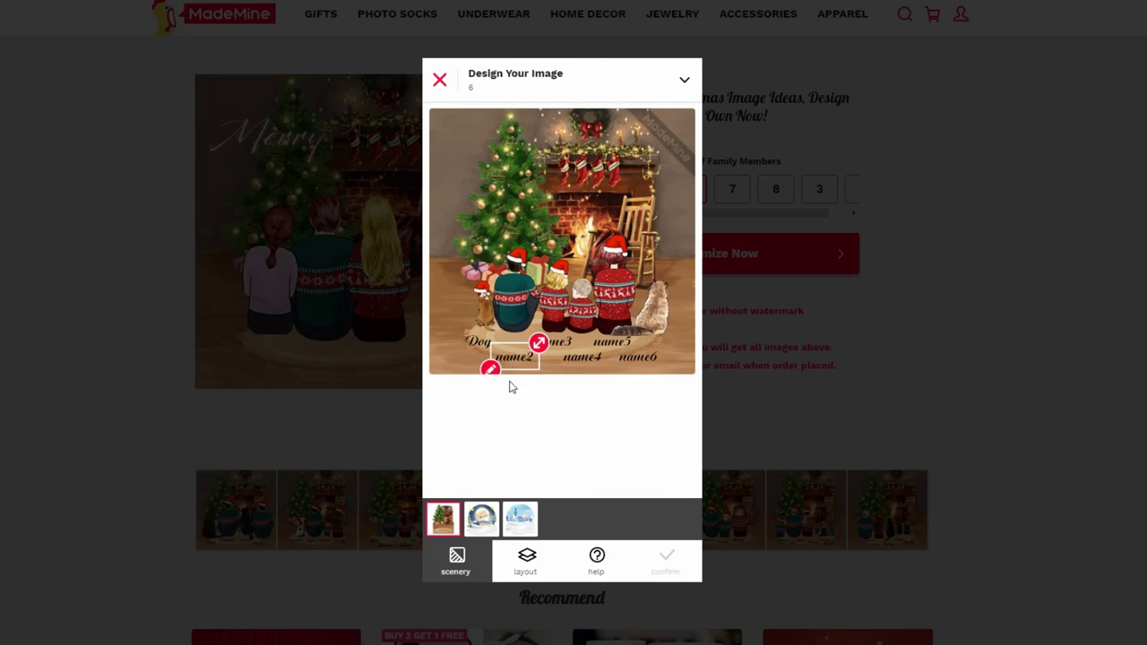
click(491, 370)
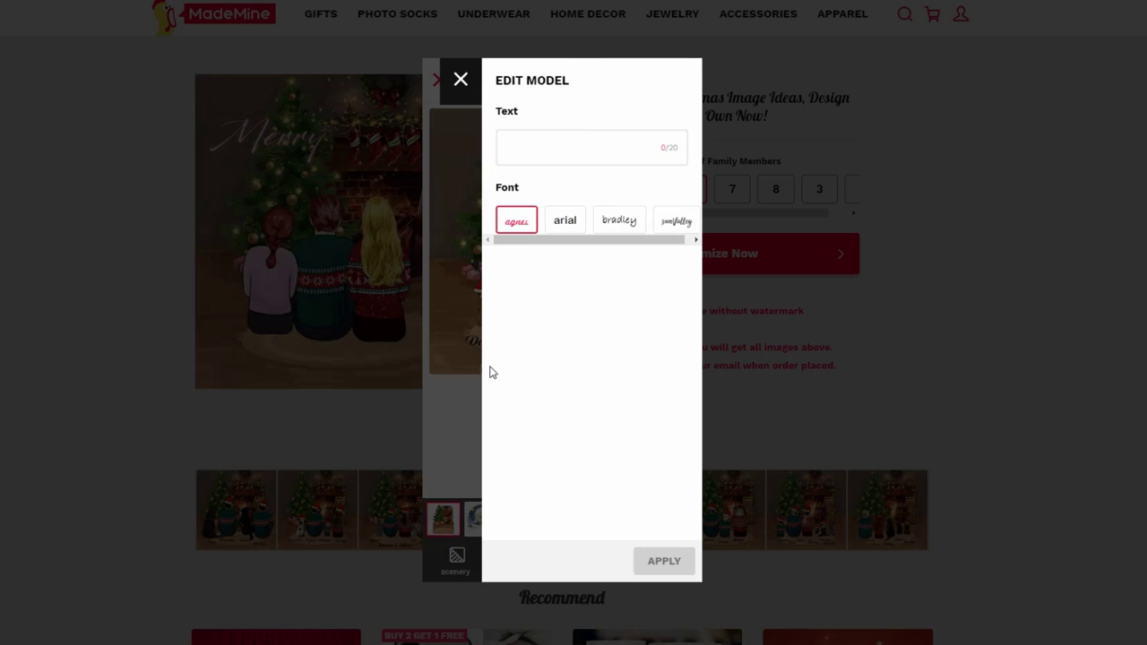
click(533, 149)
text(Dad)
click(661, 561)
- Rename the name4 label to Son
click(574, 358)
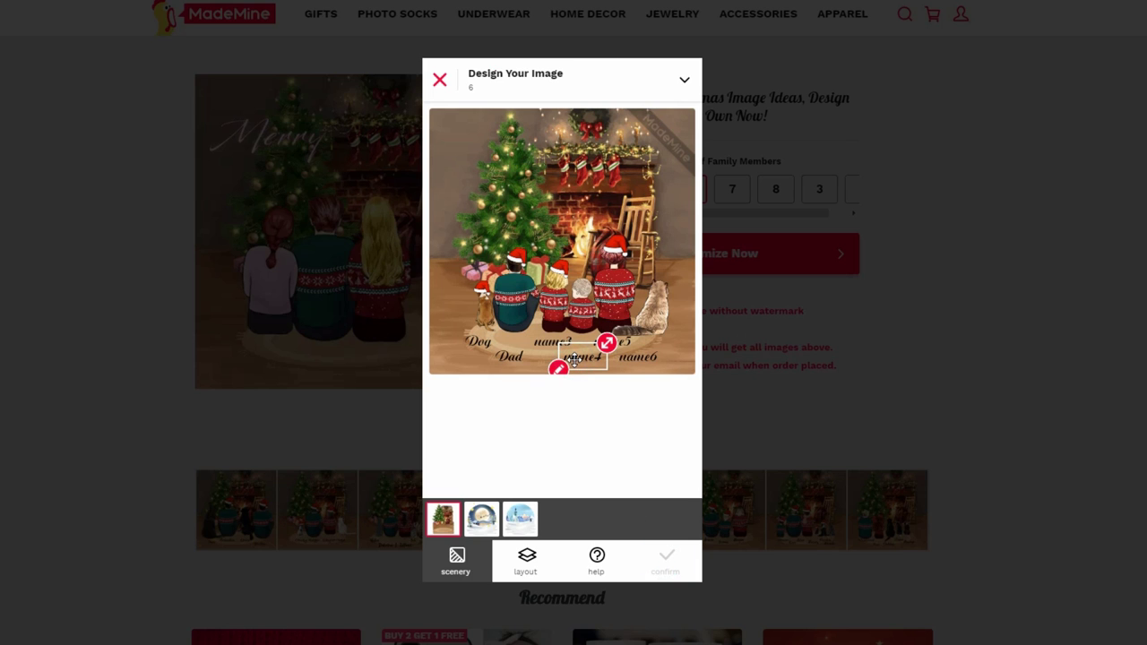
click(559, 369)
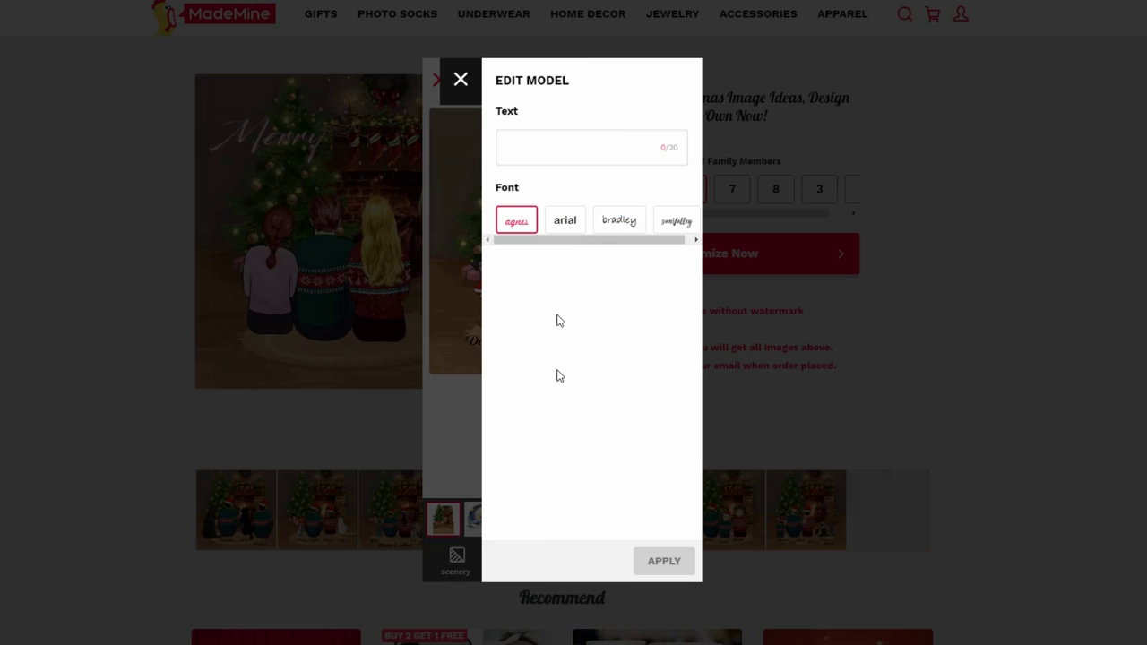
click(533, 151)
text(Son)
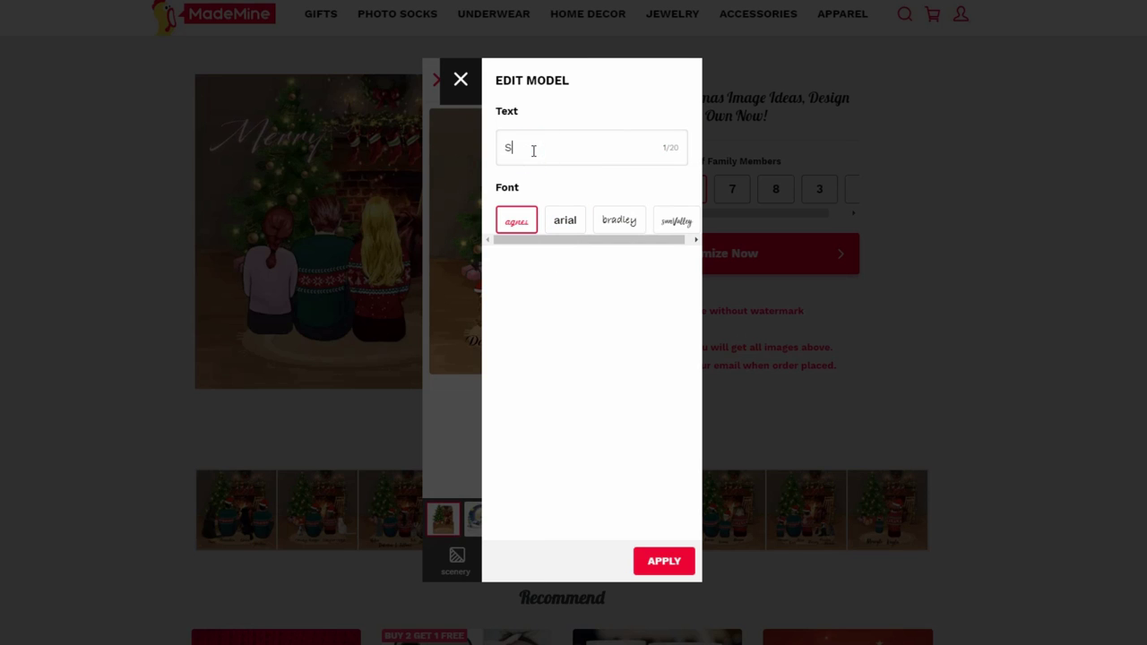
click(653, 563)
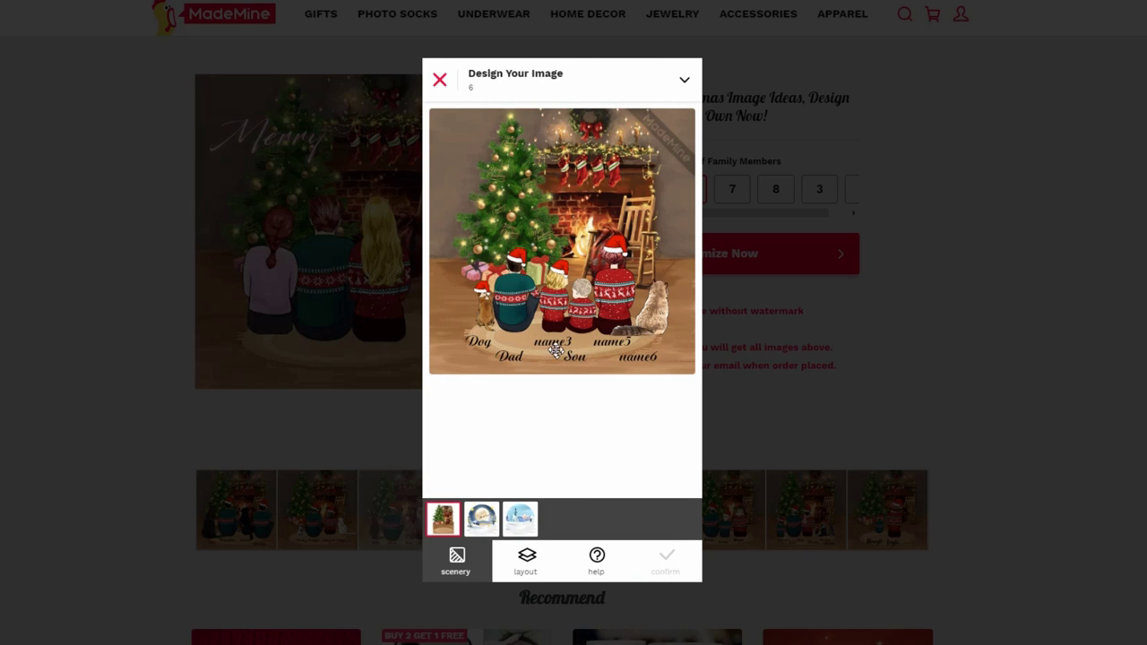
- Rename the name3 label to daughter
click(544, 343)
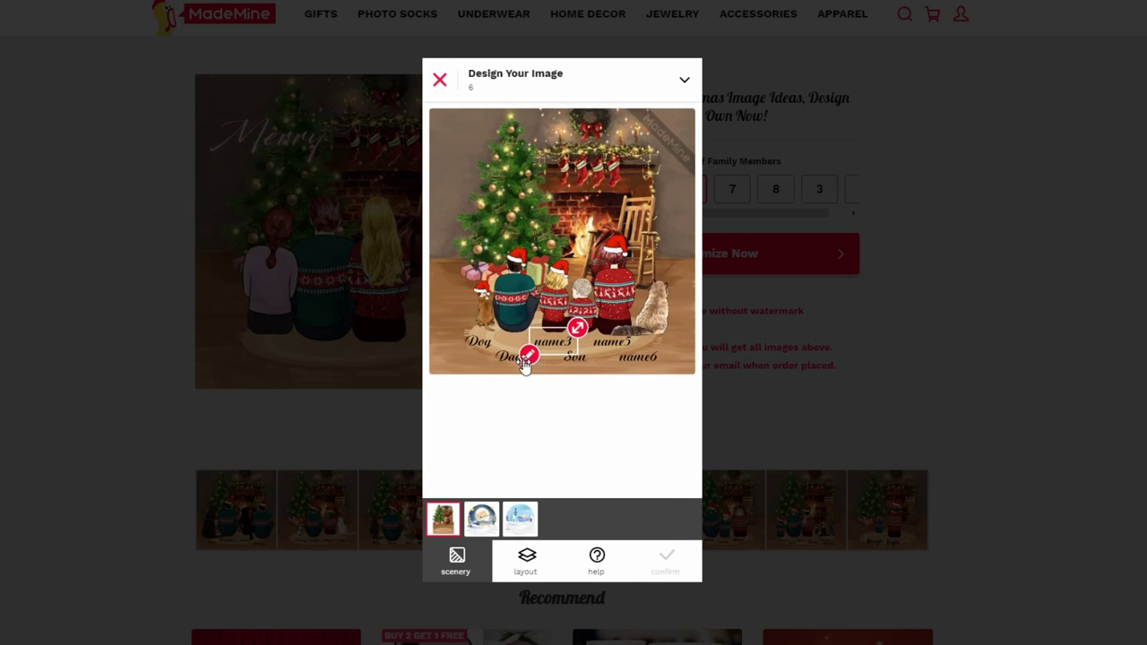
click(528, 357)
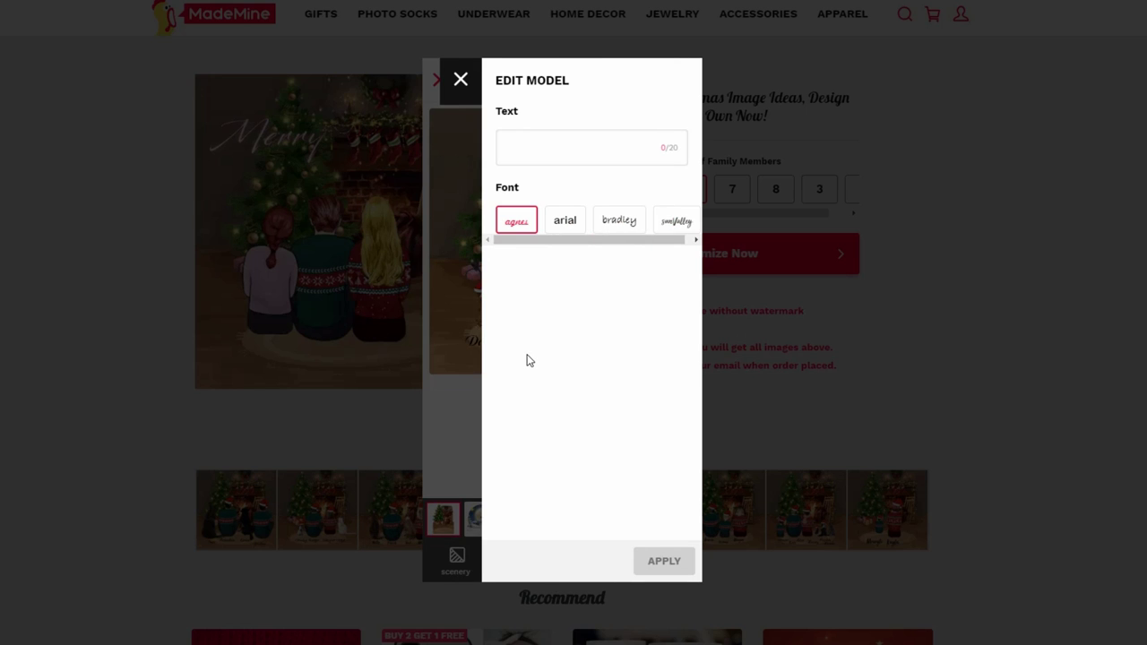
click(555, 153)
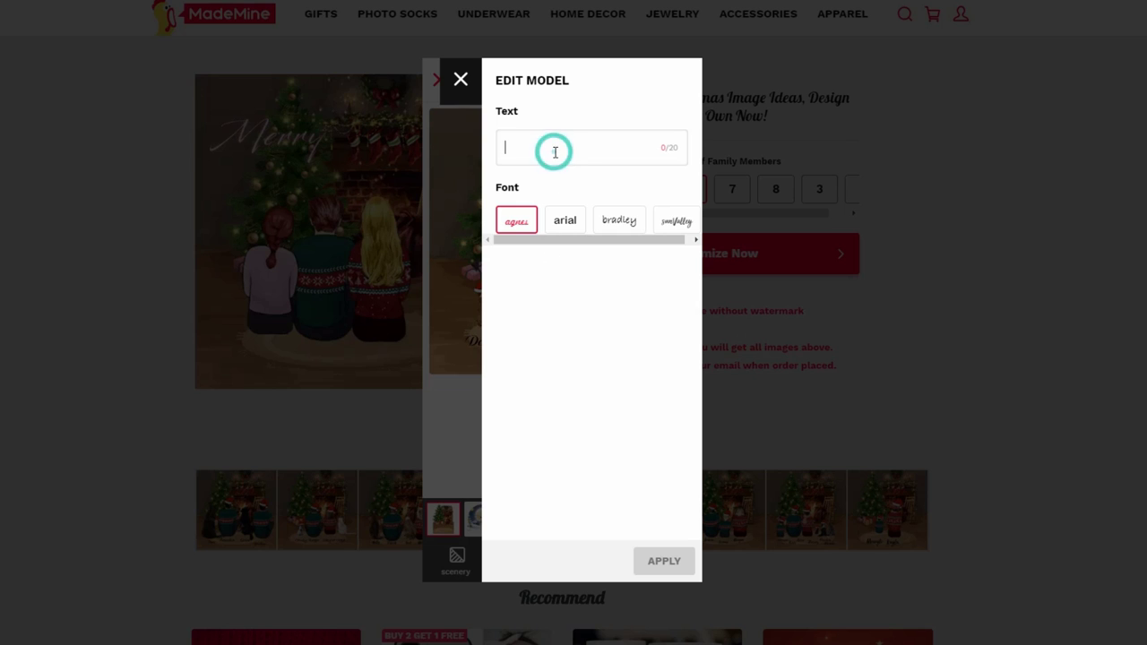
text(daughter)
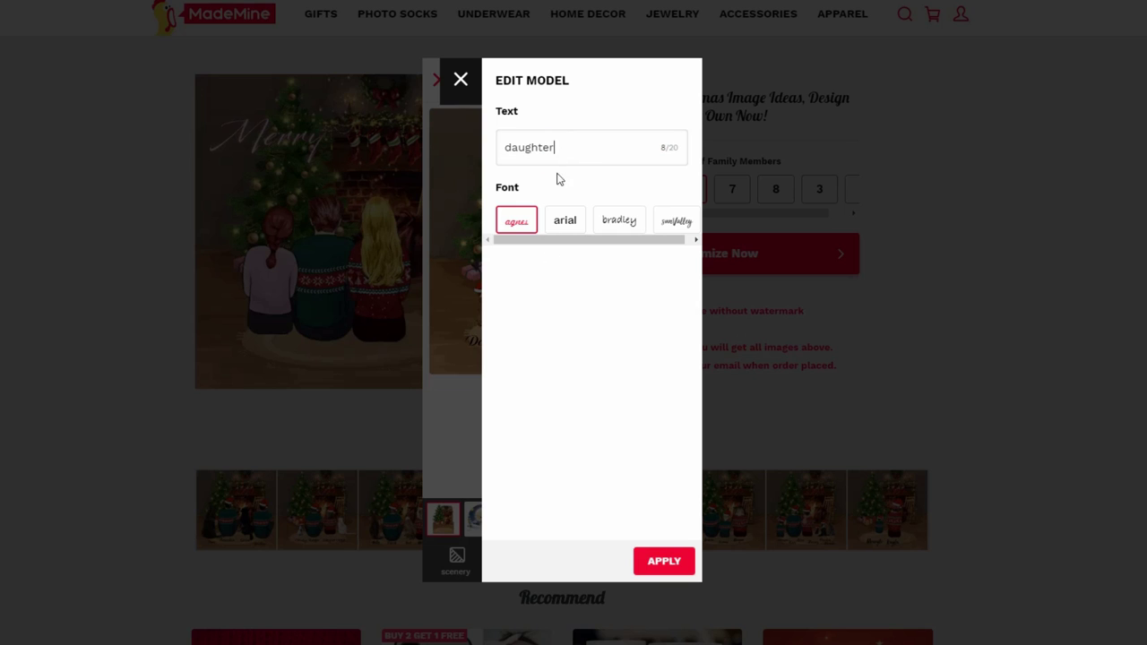
click(661, 558)
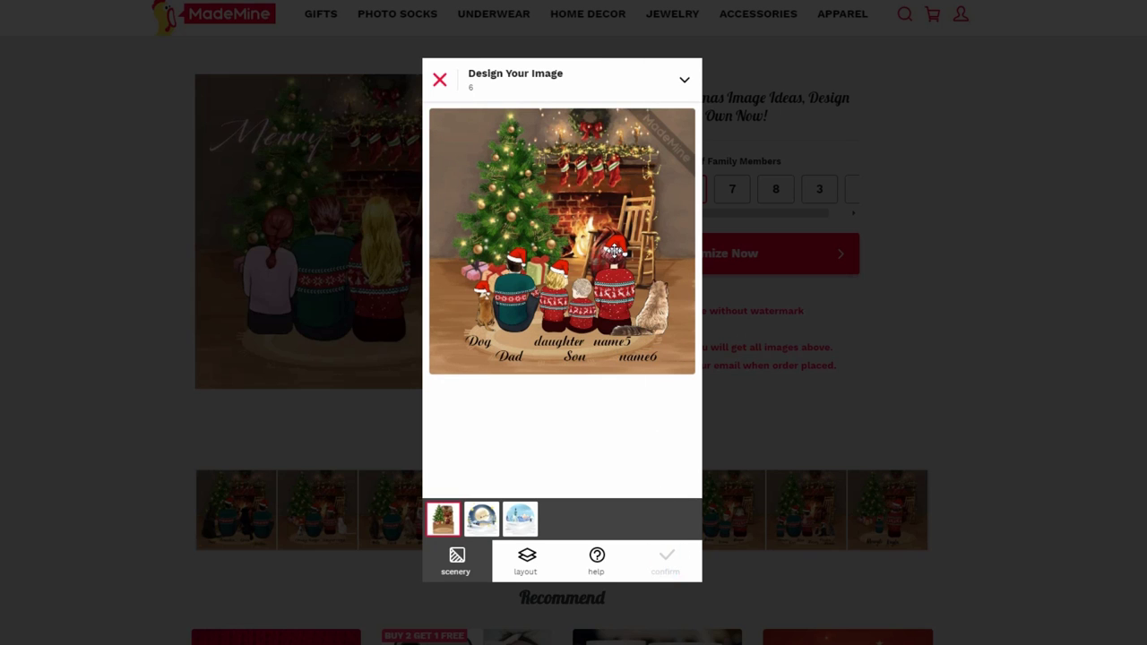
- Rename the name5 label to mom
click(615, 258)
click(611, 346)
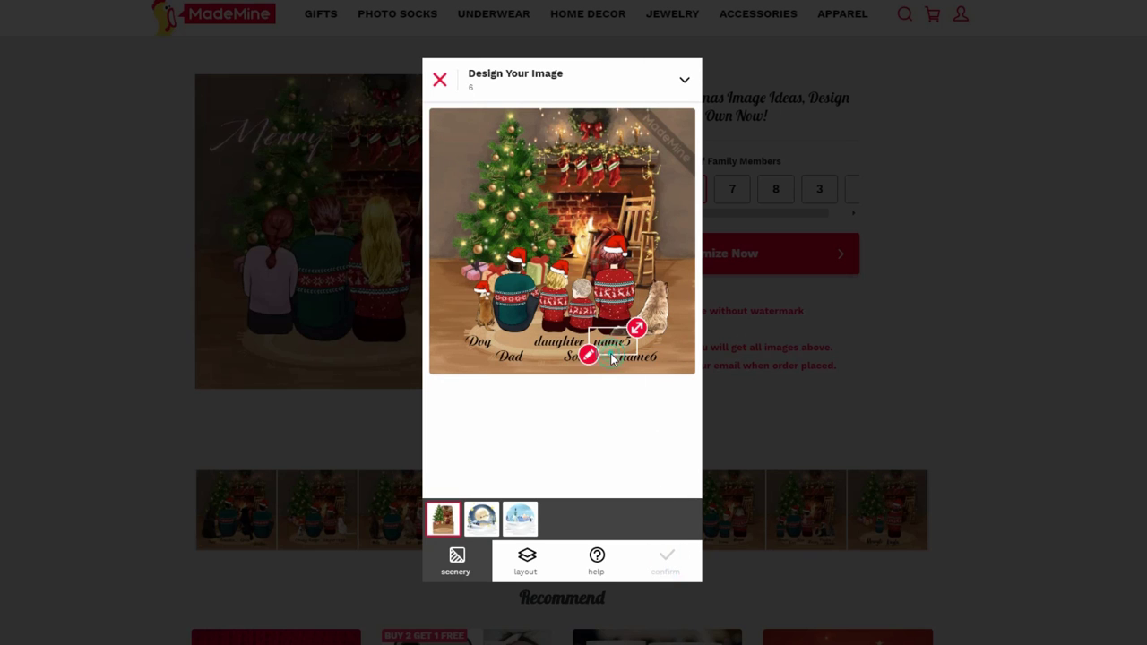
click(588, 357)
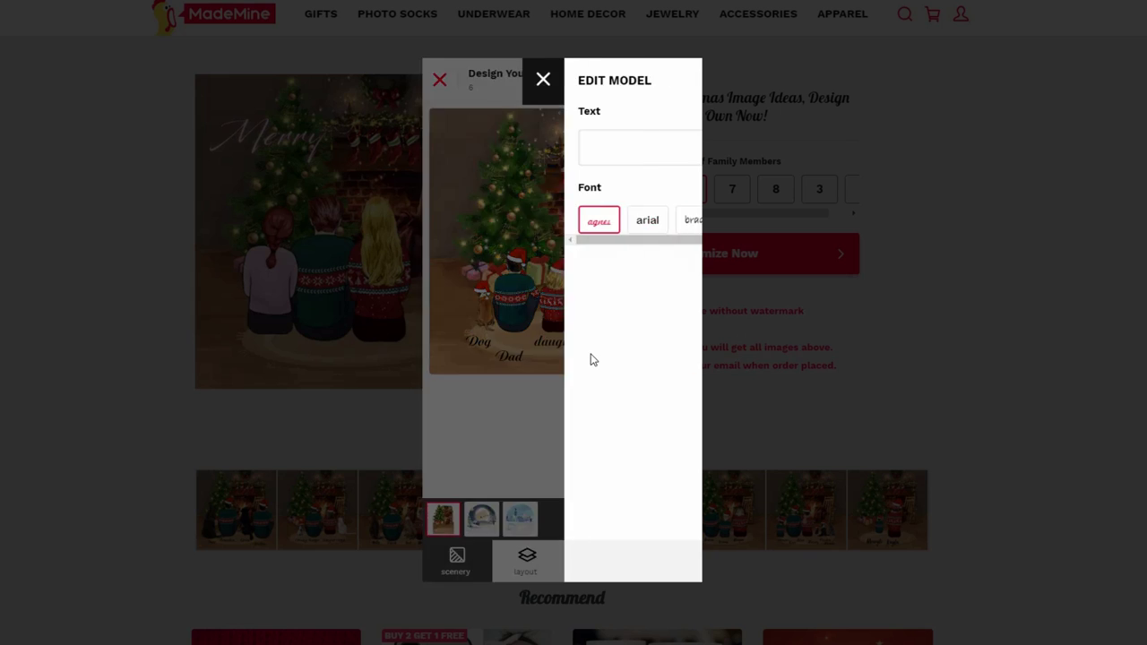
click(531, 150)
text(mom)
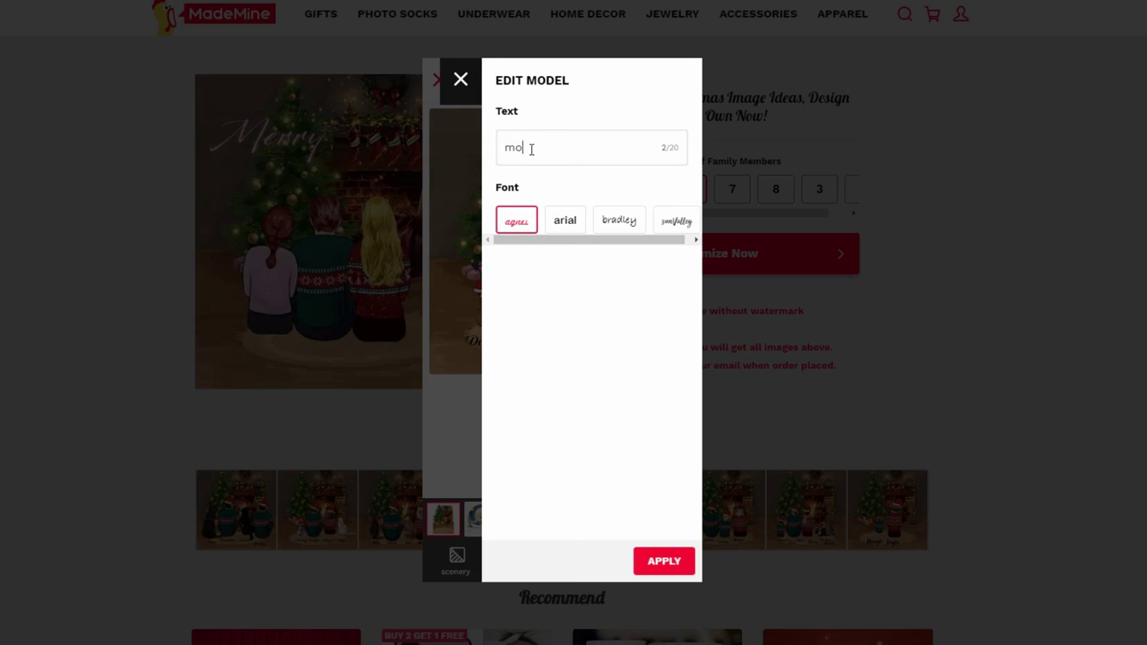
click(660, 571)
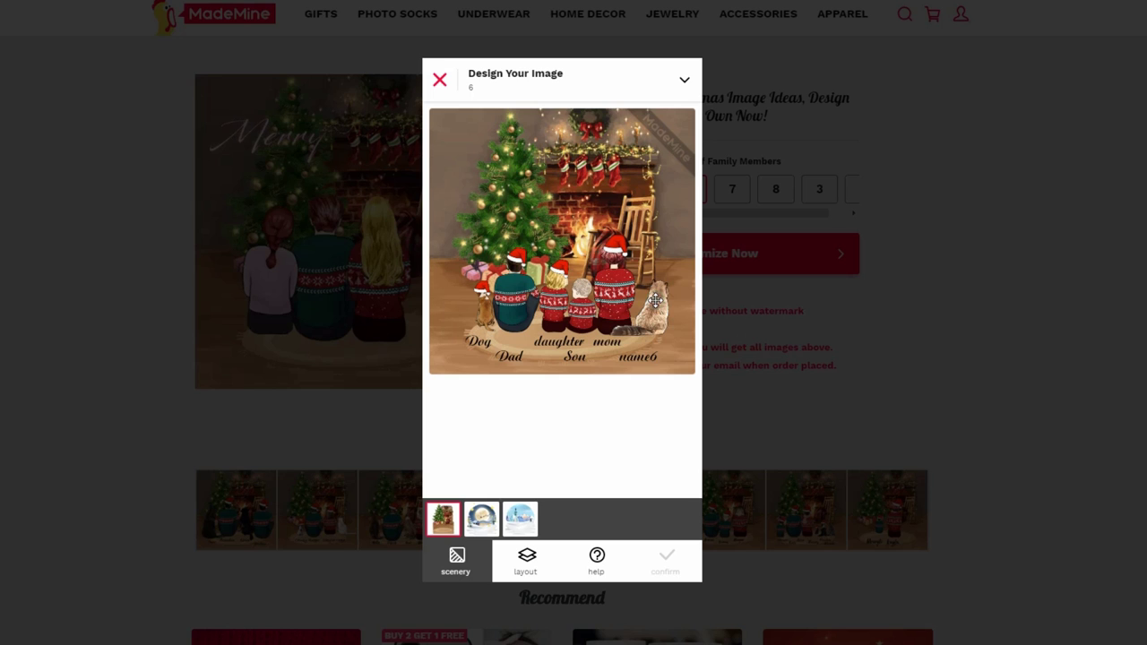
- Rename the name6 label to cat
click(671, 376)
click(639, 357)
click(613, 370)
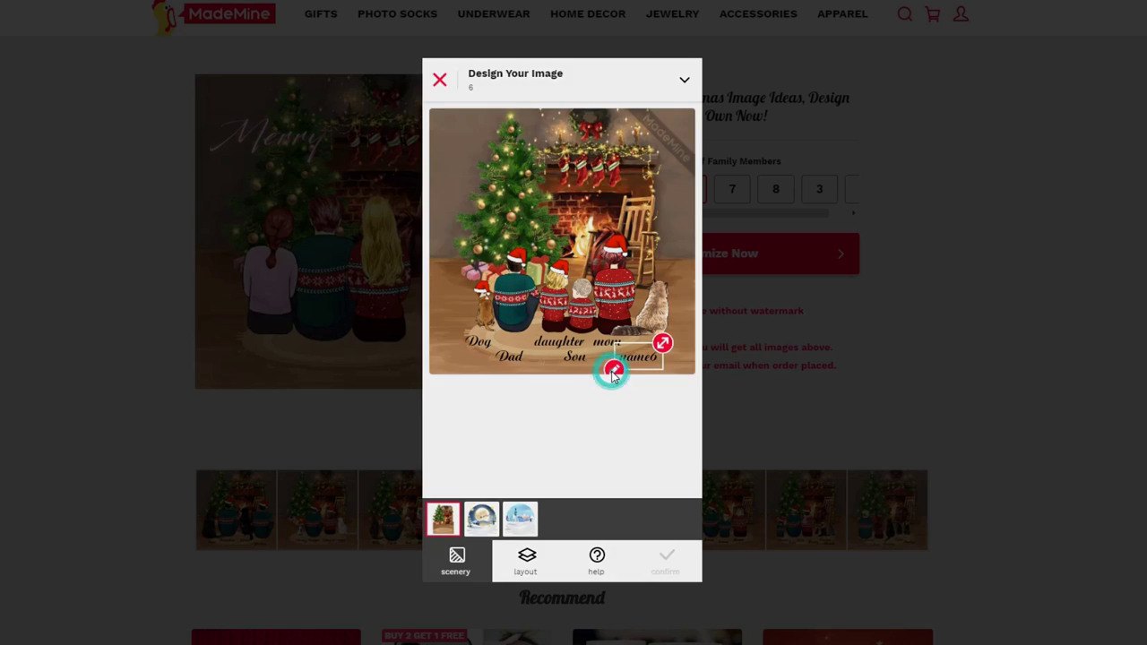
click(547, 145)
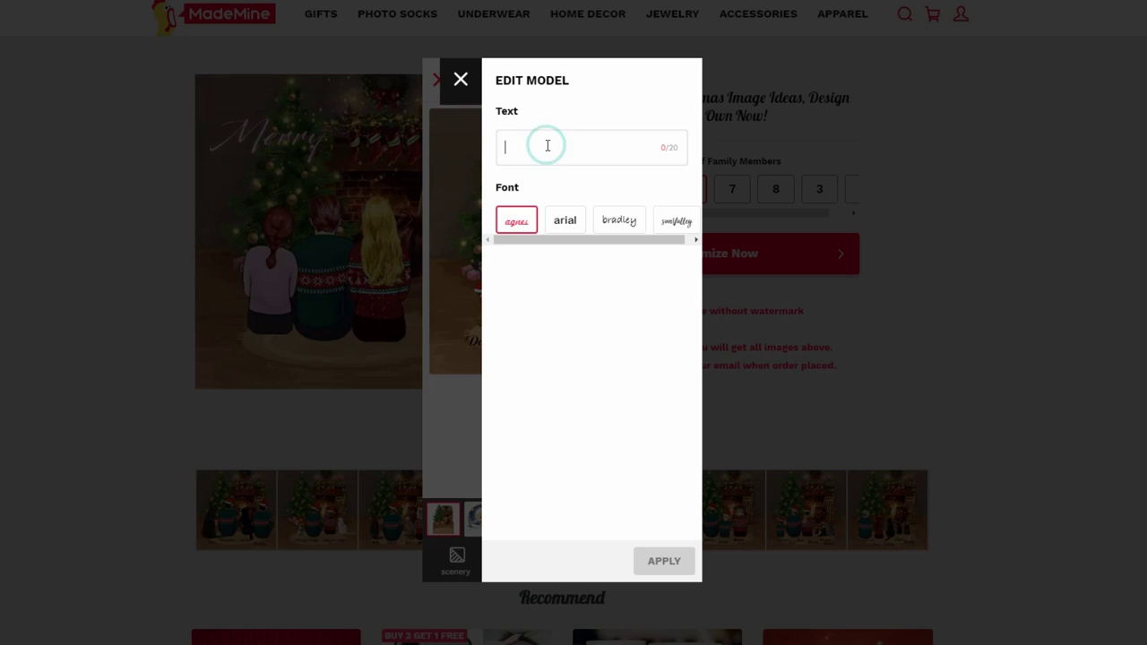
text(cat)
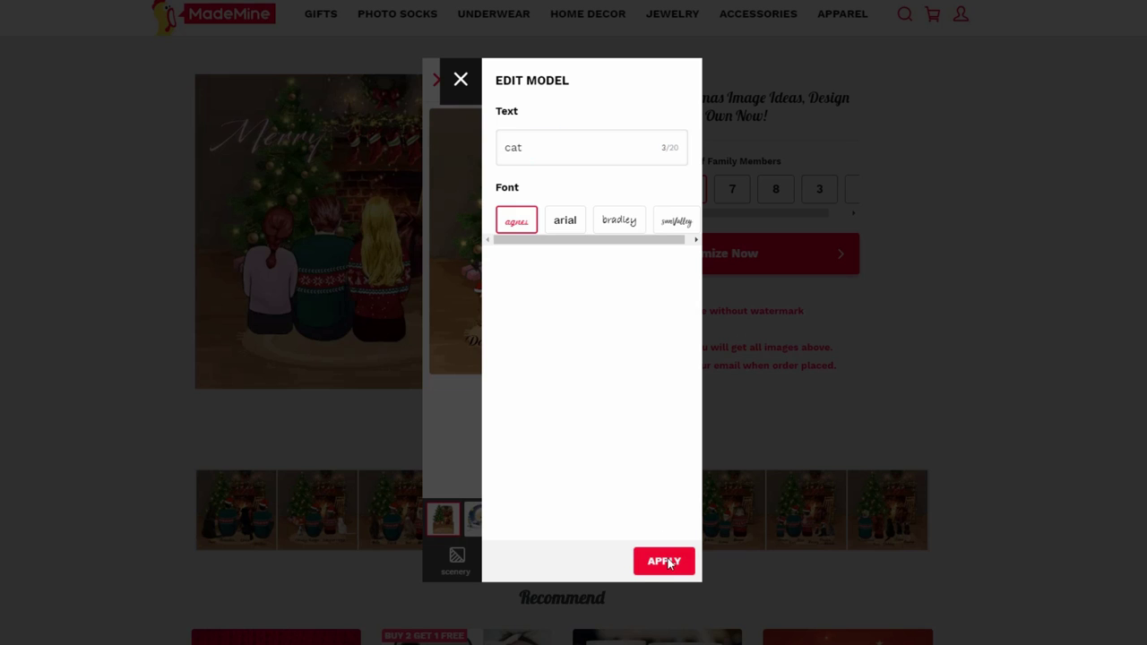
click(659, 564)
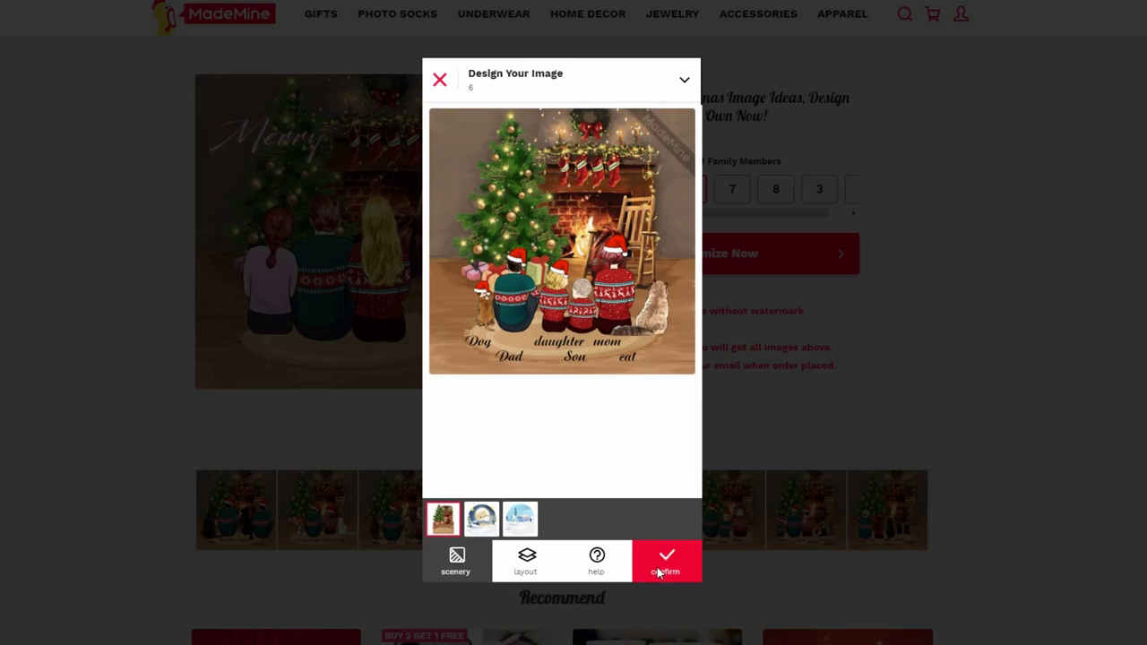
- Compare backgrounds, settle on the moonlit snowy scene, and confirm the design
click(484, 520)
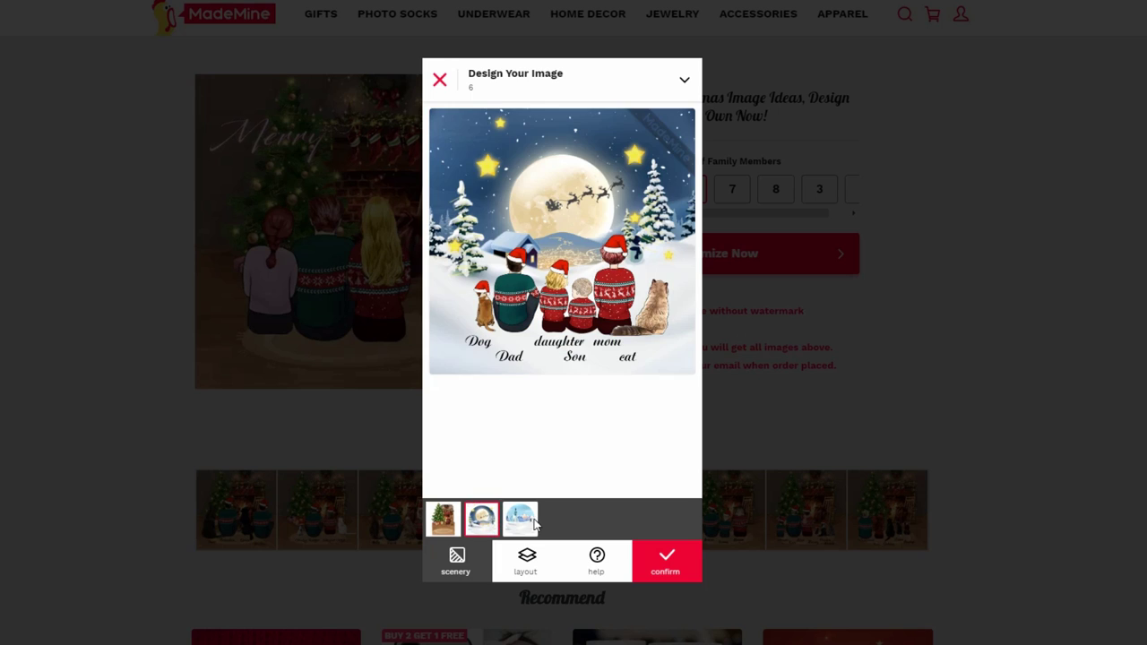
click(521, 520)
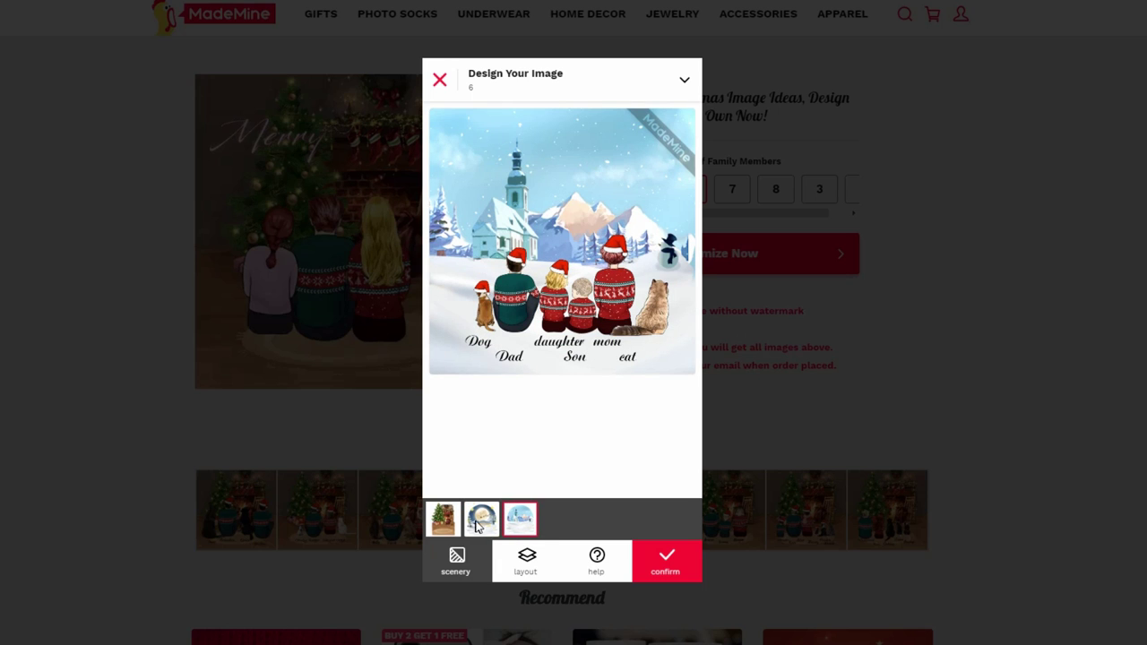
click(479, 522)
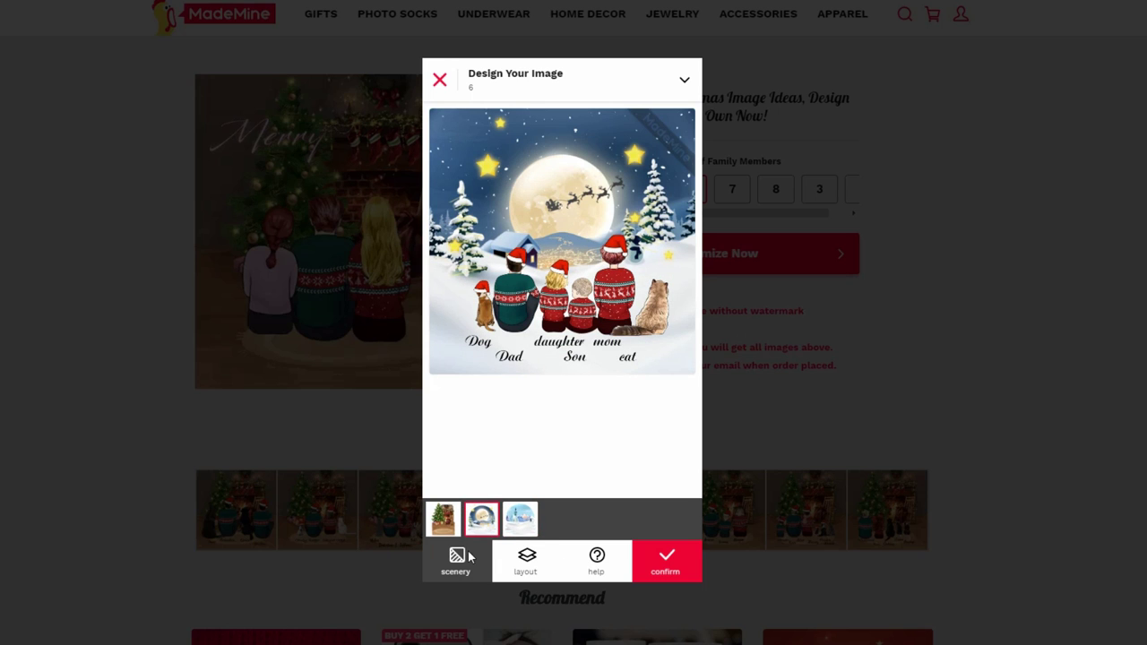
click(663, 563)
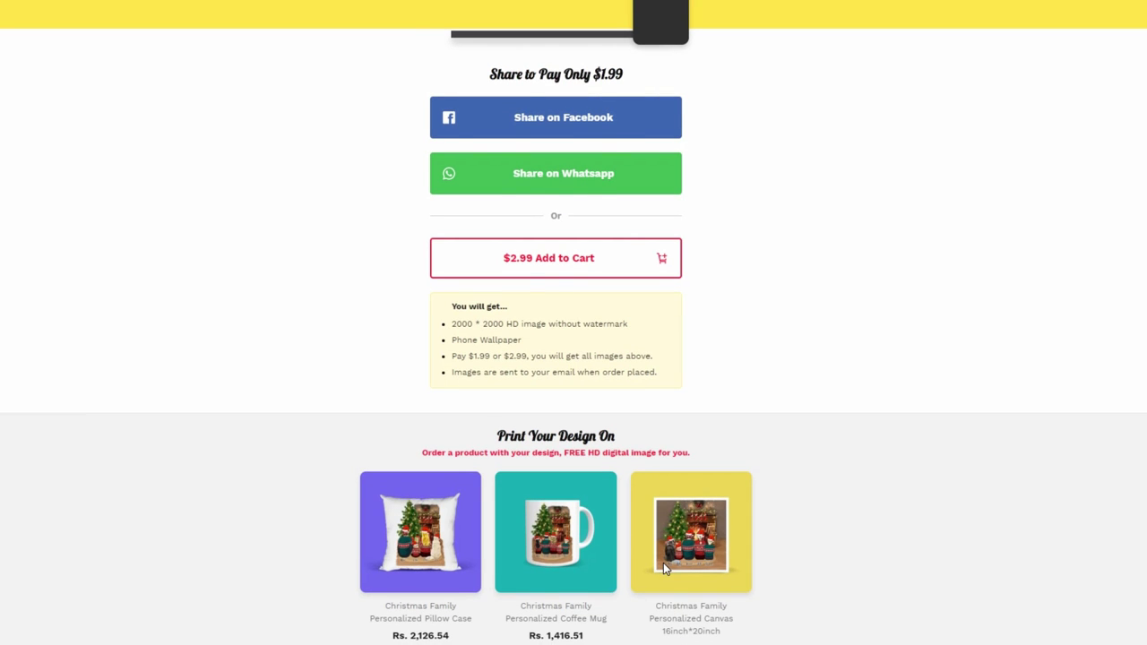
- Scroll up to view the finished moonlit family portrait preview above the share and cart options
scroll(663, 563, up, 2)
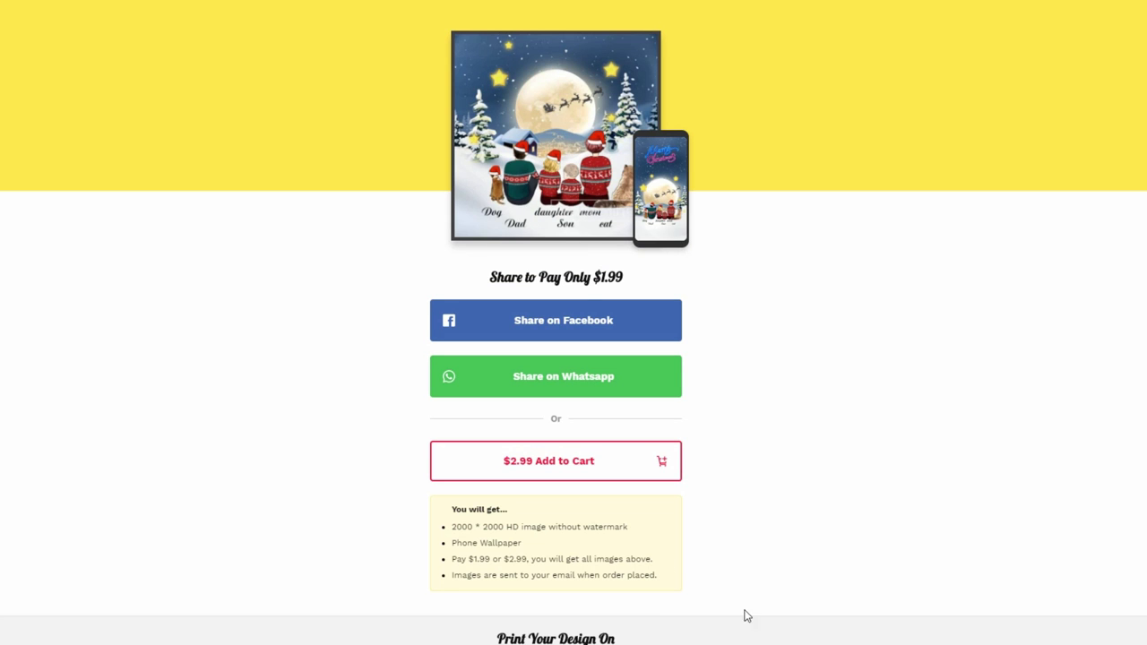